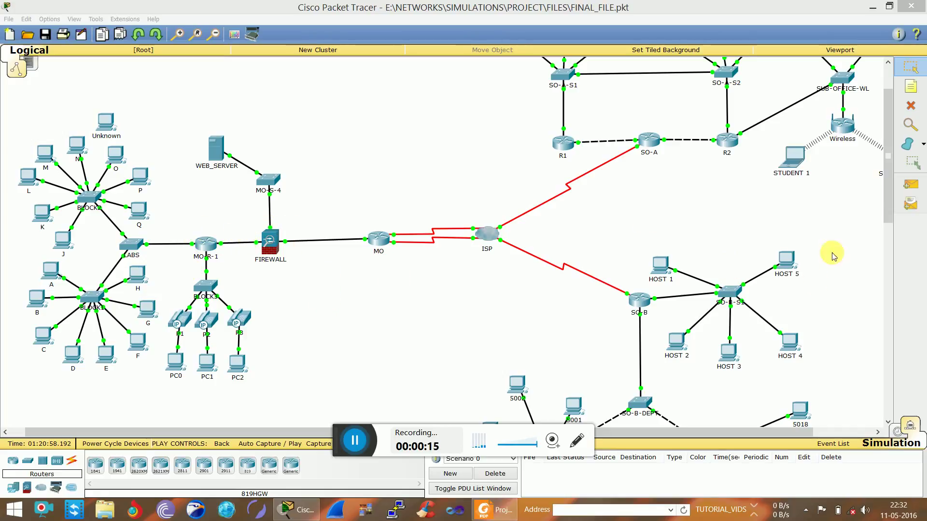
# Scroll and pan the logical workspace to show HOST A–C, HOST J–L and STUDENT 2
pyautogui.scroll(3, 883, 174)
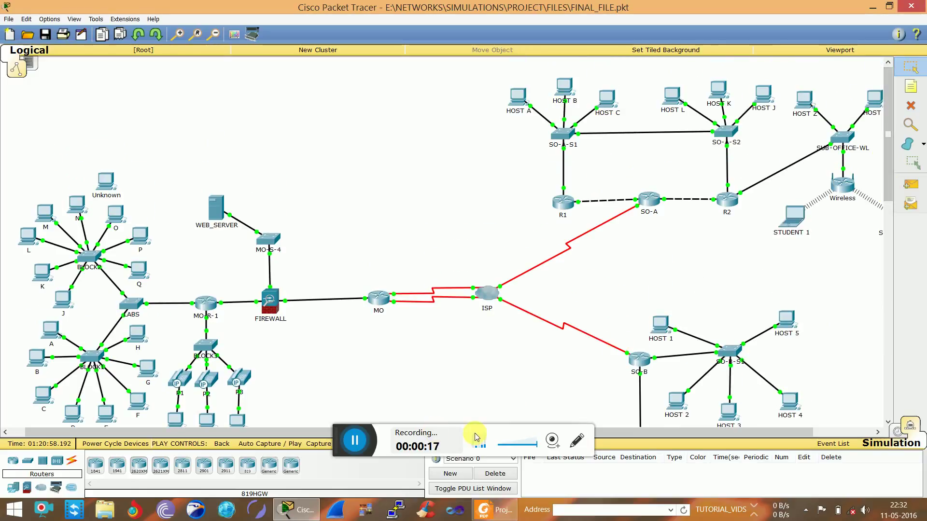
pyautogui.moveTo(613, 433); pyautogui.dragTo(700, 430)
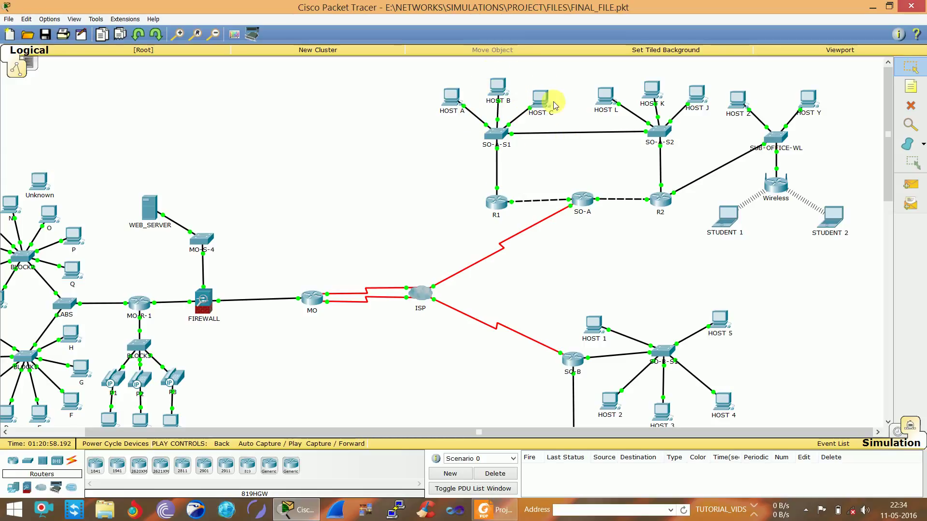
pyautogui.click(565, 117)
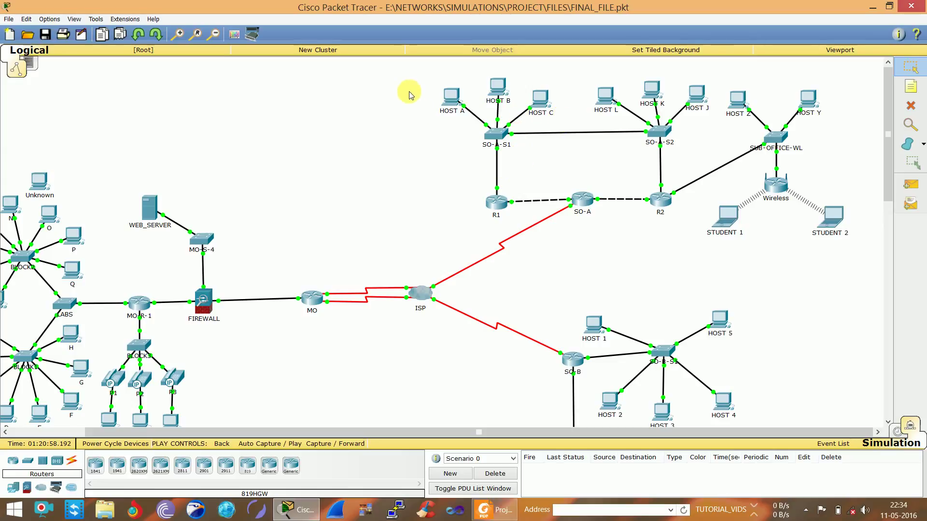
pyautogui.moveTo(408, 91); pyautogui.dragTo(566, 126)
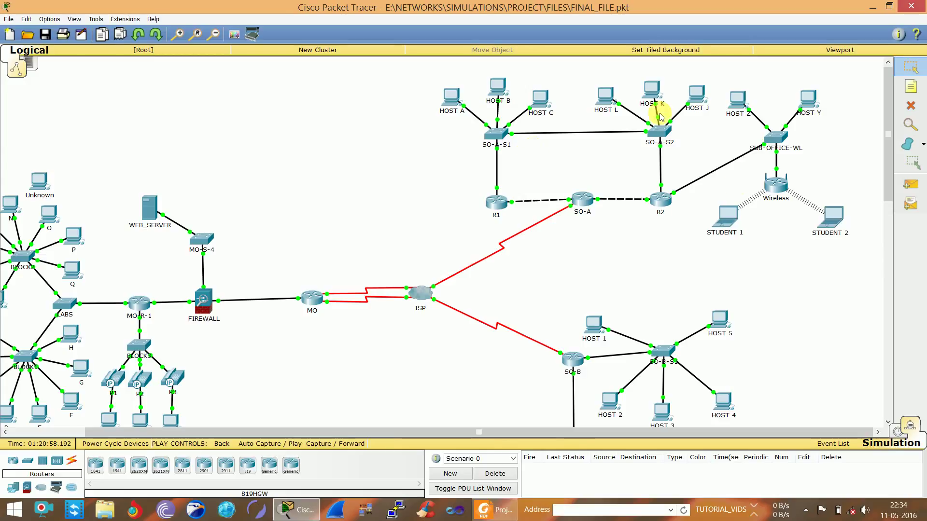
# In Simulation mode, ping 209.165.200.228 from HOST A's Command Prompt
pyautogui.click(897, 433)
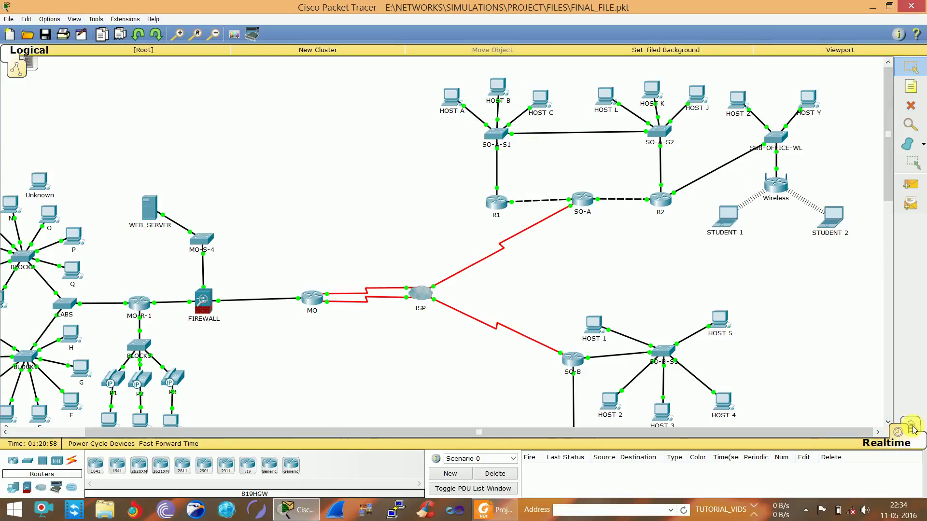
pyautogui.click(912, 426)
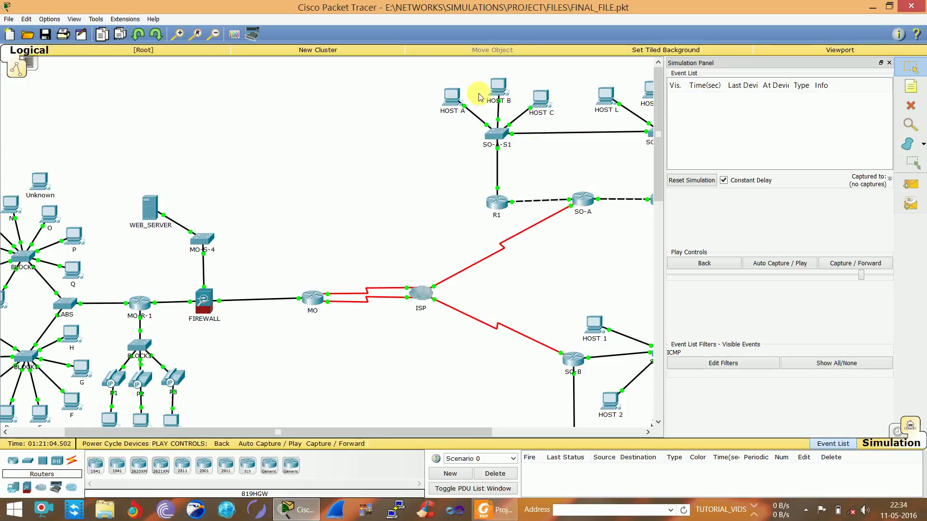
pyautogui.click(451, 95)
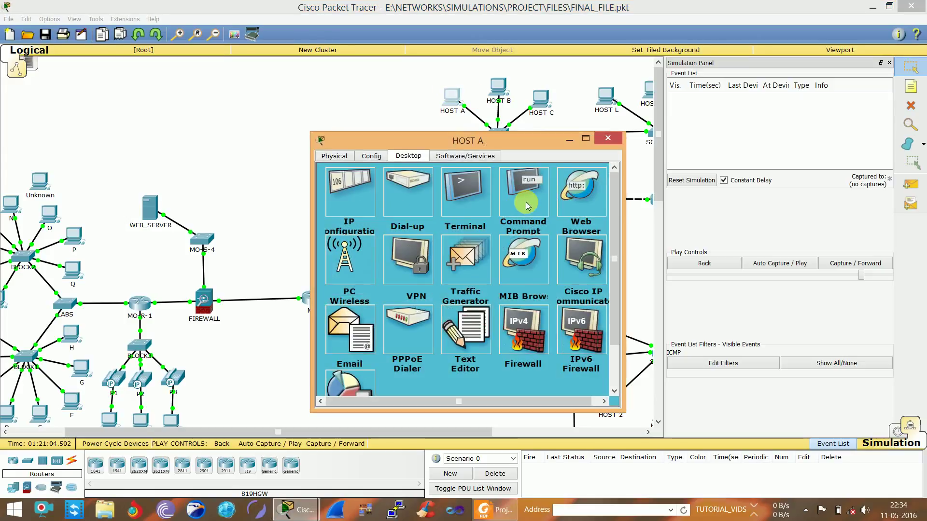
pyautogui.click(529, 205)
pyautogui.moveTo(436, 268); pyautogui.dragTo(483, 275)
pyautogui.click(483, 273)
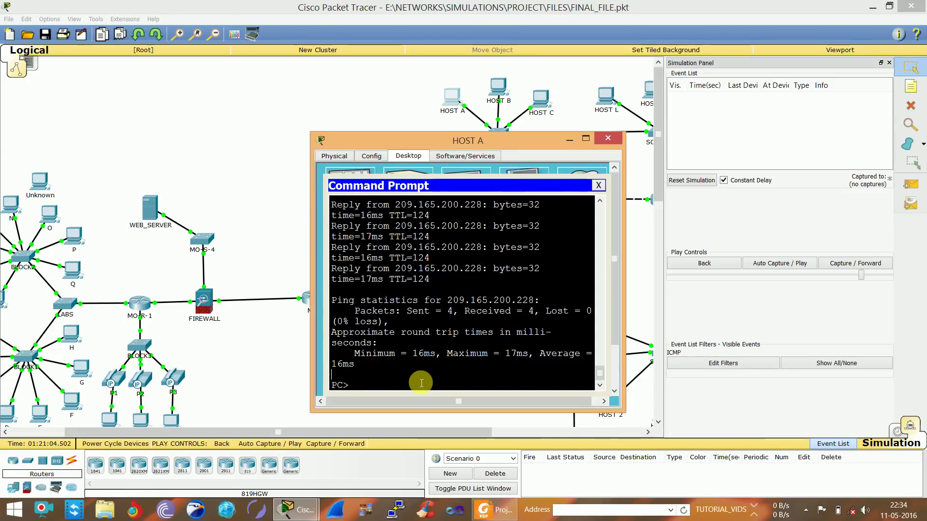
pyautogui.press('Up')
pyautogui.press('Return')
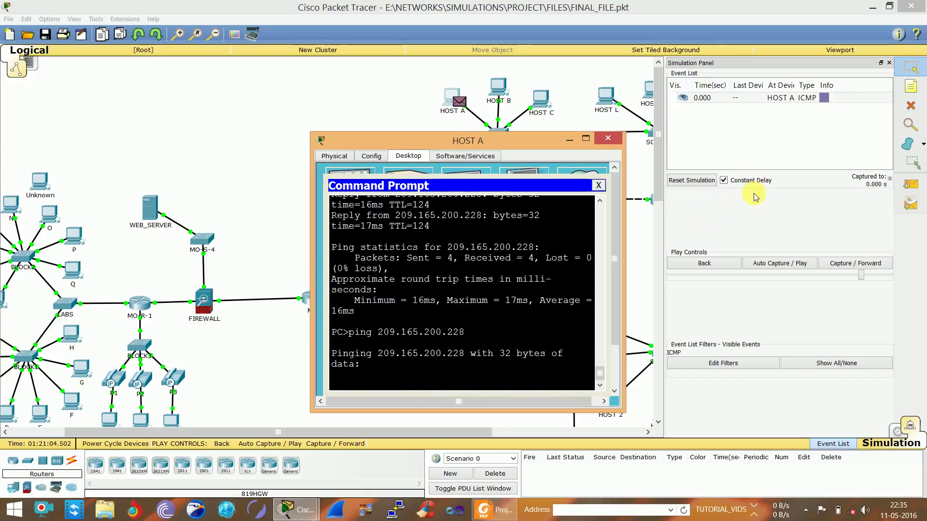
# Step the ping from HOST A through SO-A-S1, R1, SO-A-S2 and the ISP to MO-S-4
pyautogui.click(745, 216)
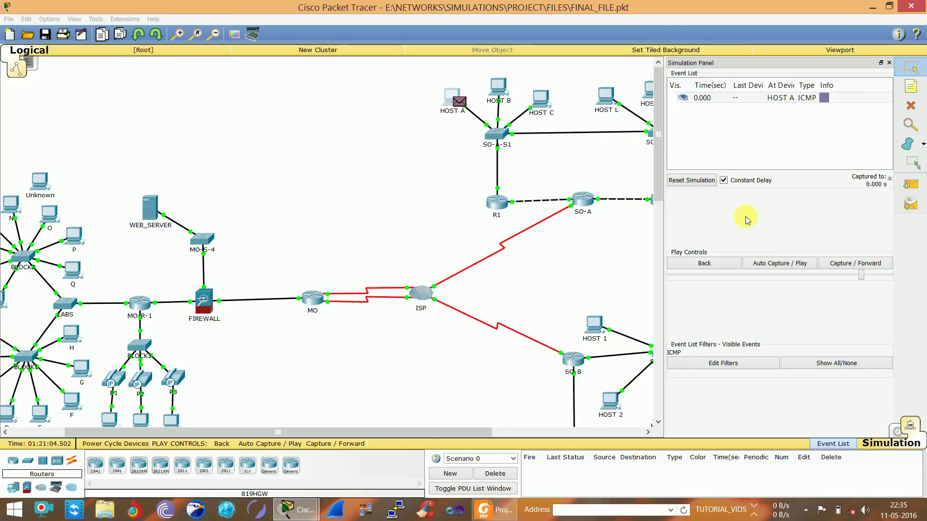
pyautogui.click(851, 265)
pyautogui.click(851, 266)
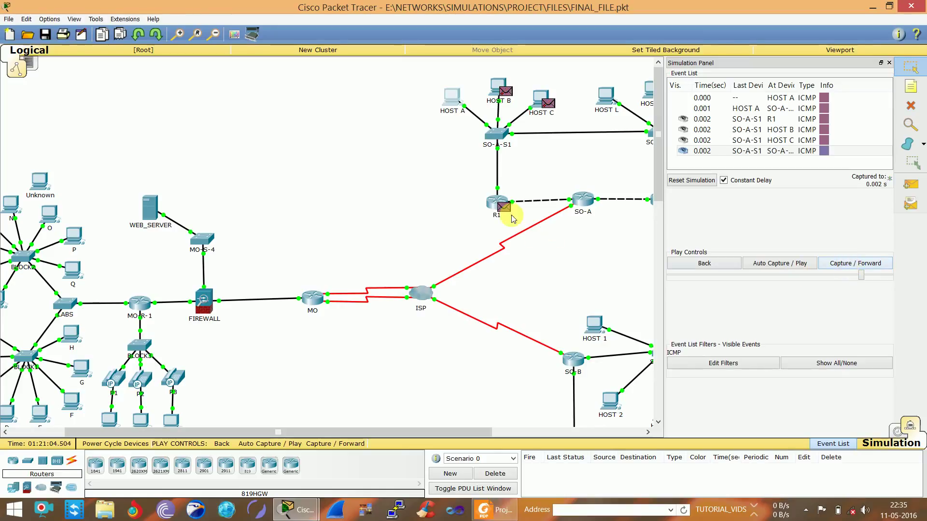
pyautogui.click(842, 265)
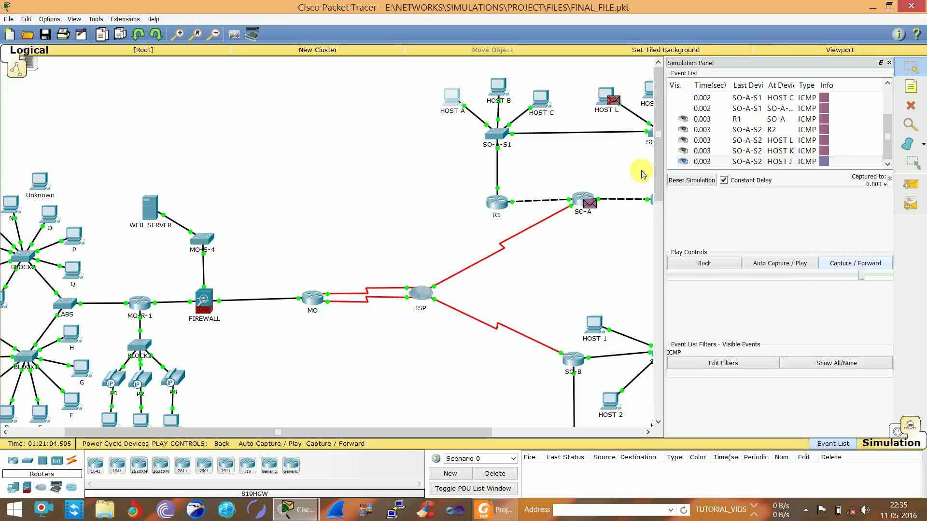
pyautogui.click(842, 264)
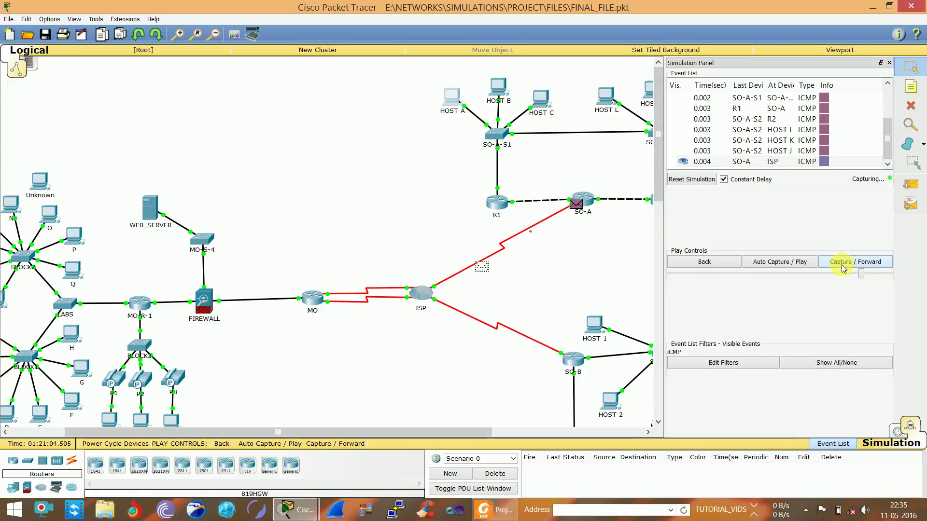
pyautogui.click(842, 266)
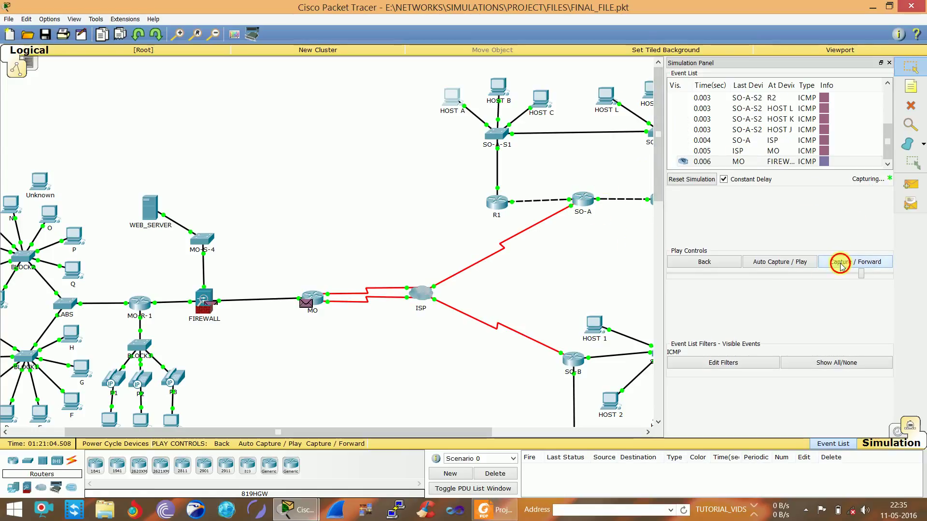
pyautogui.click(841, 266)
# Follow the ping to WEB_SERVER and back through FIREWALL, then delete the PDU to clear events
pyautogui.click(841, 266)
pyautogui.click(841, 266)
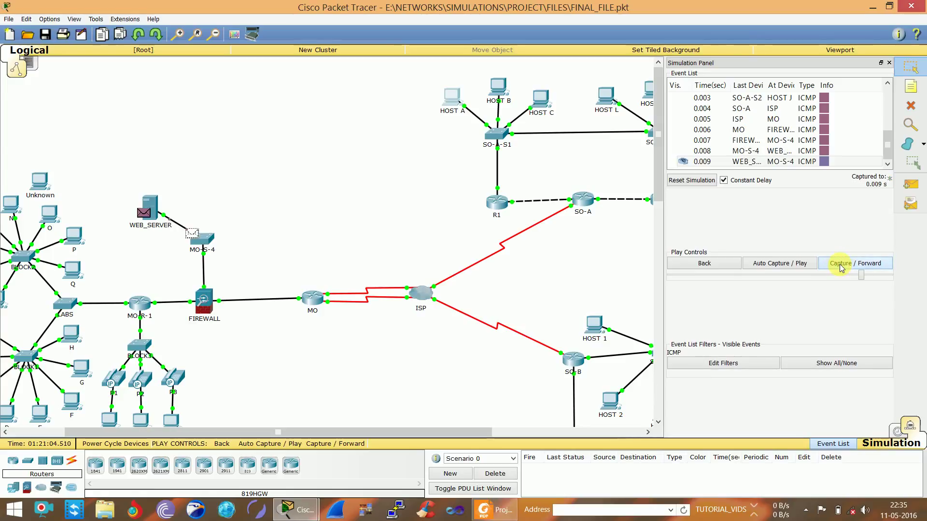
pyautogui.click(840, 265)
pyautogui.click(840, 266)
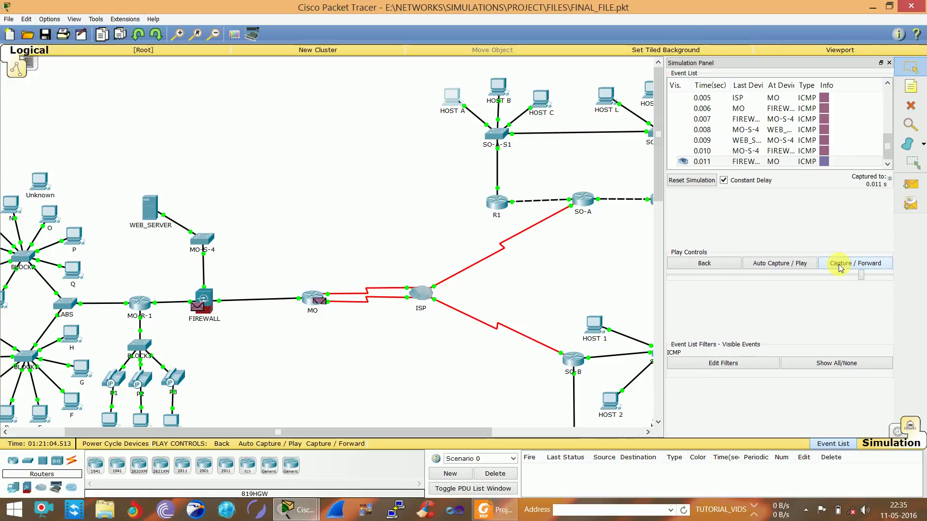
pyautogui.click(502, 475)
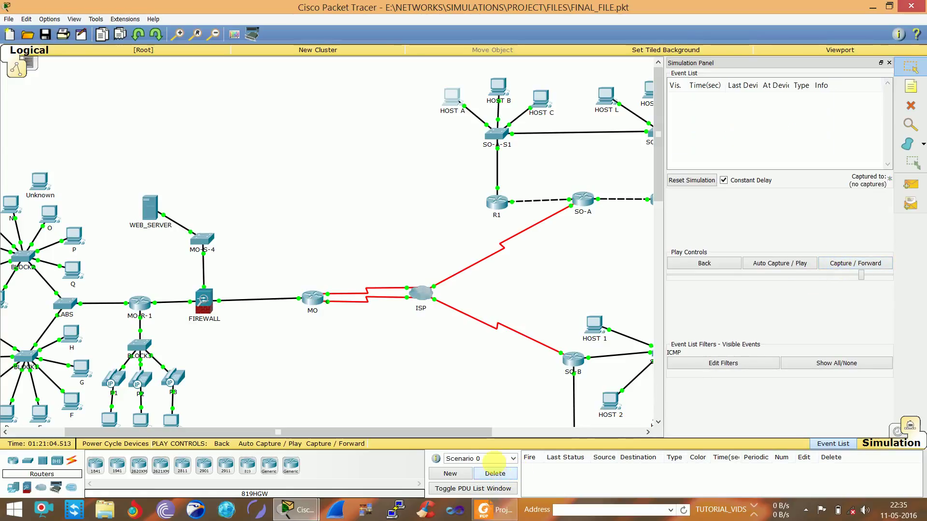
# Delete the cable between SO-A-S1 and R1 and close the Simulation Panel
pyautogui.click(911, 106)
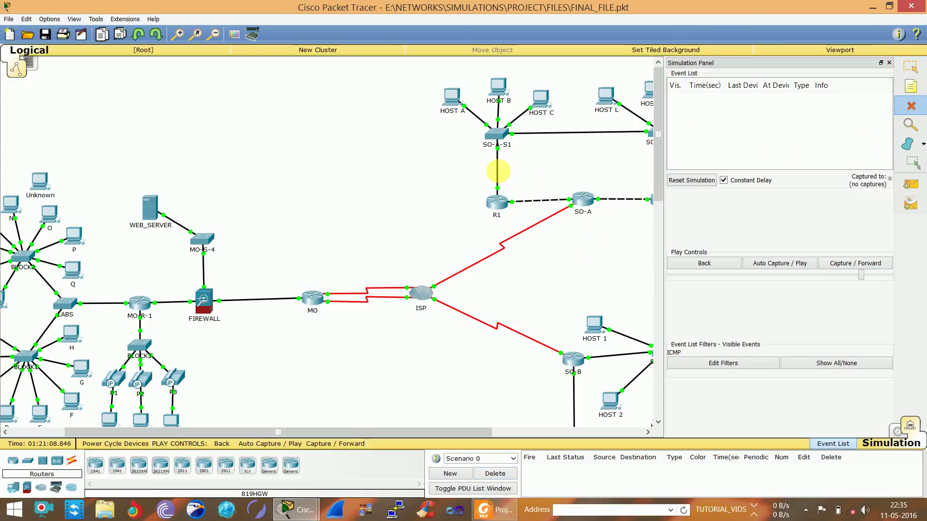
pyautogui.press('Escape')
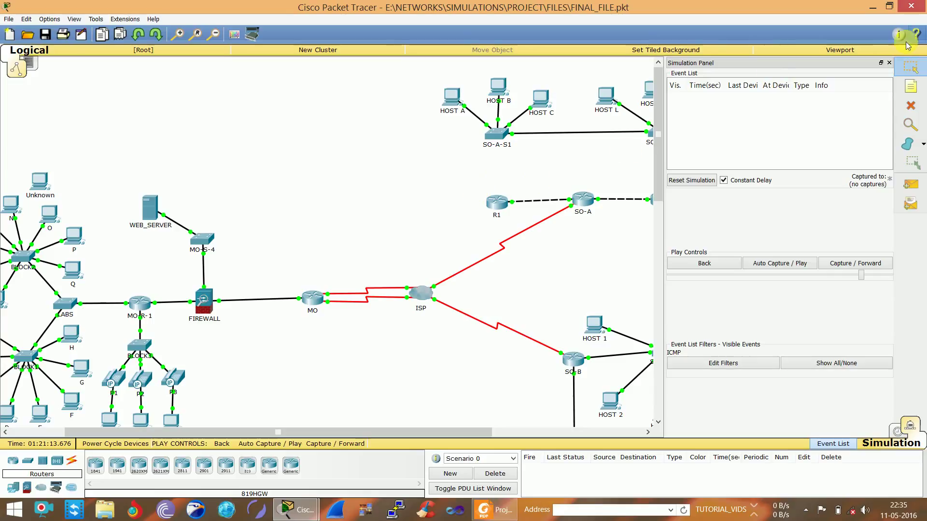
pyautogui.click(889, 63)
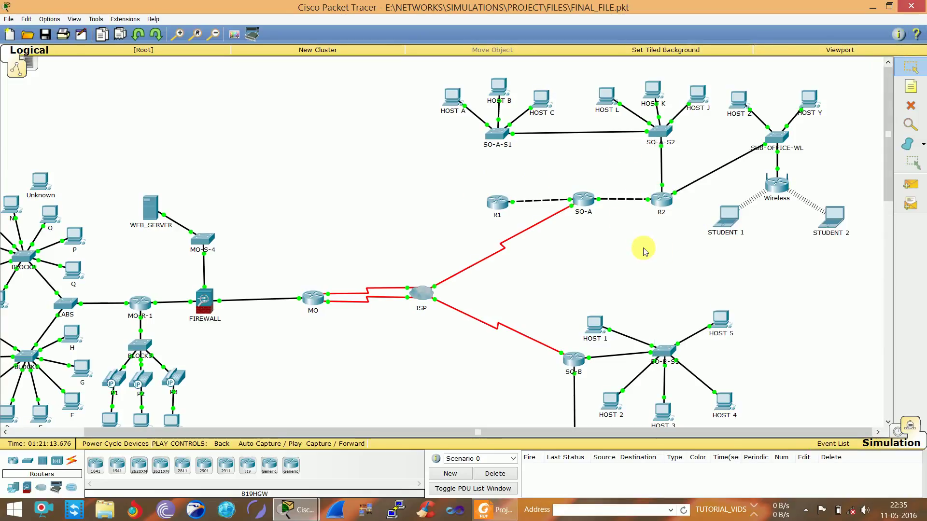
# In Realtime mode, fast-forward time and view R2's CLI log
pyautogui.click(893, 434)
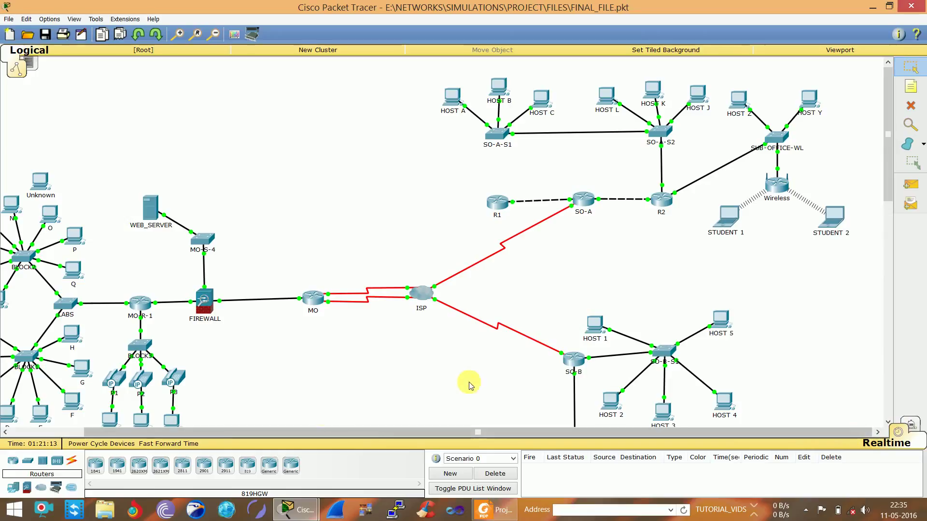
pyautogui.click(193, 444)
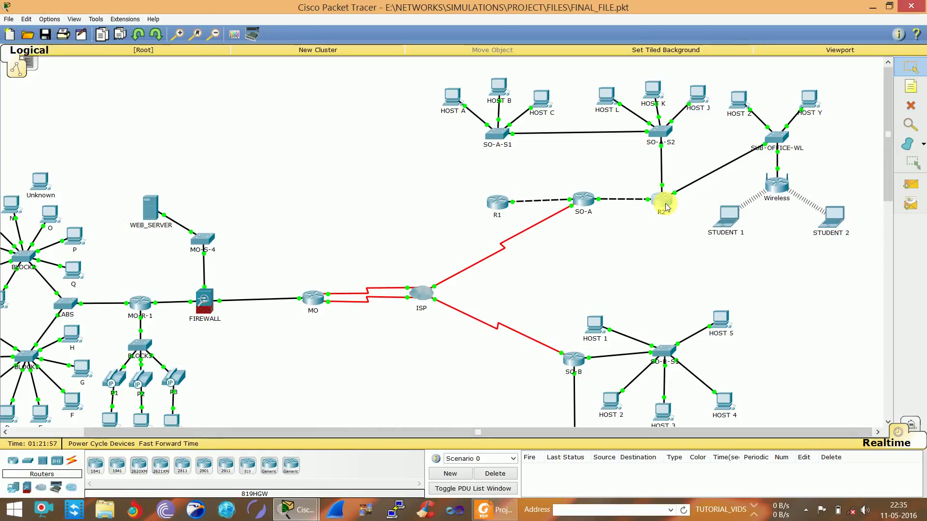
pyautogui.click(662, 200)
pyautogui.click(401, 155)
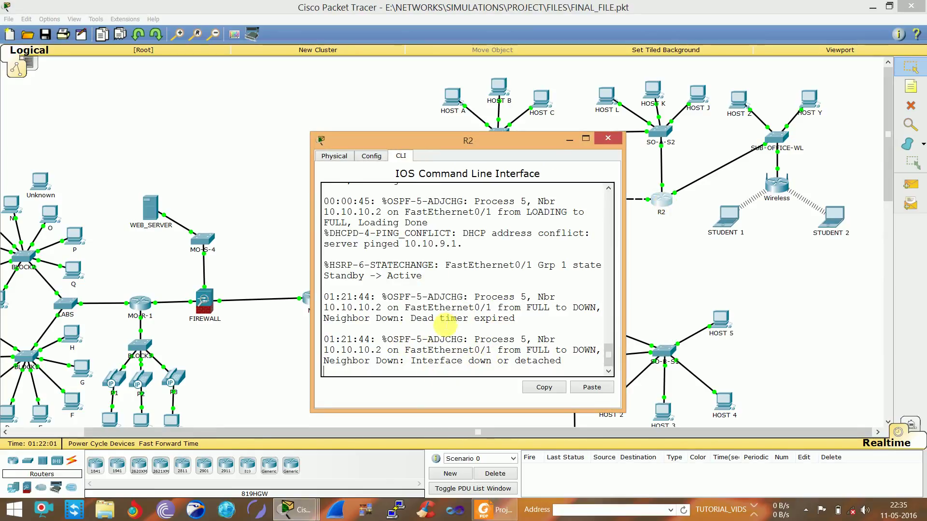
# Highlight R2's 'Dead timer expired' and HSRP group 1 Standby -> Active messages, then close R2's window
pyautogui.moveTo(411, 319); pyautogui.dragTo(524, 325)
pyautogui.click(524, 325)
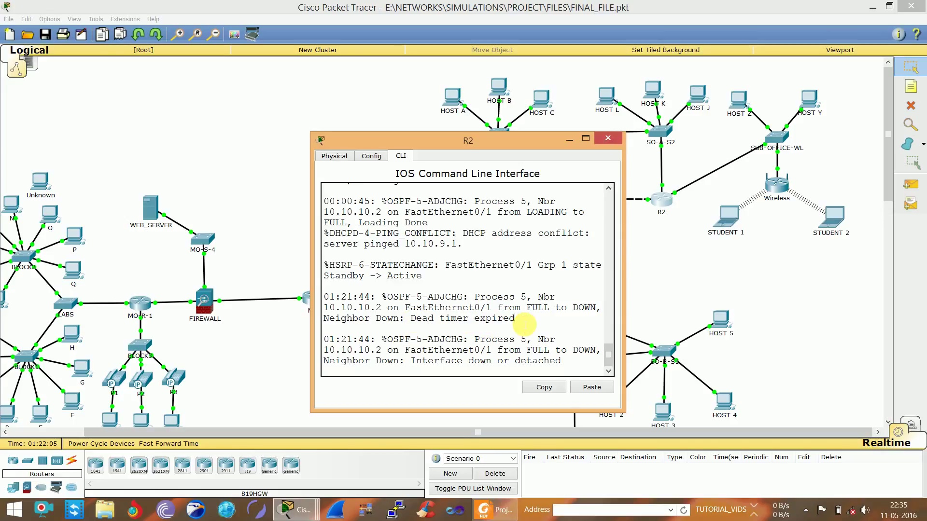
pyautogui.moveTo(411, 318); pyautogui.dragTo(520, 320)
pyautogui.click(521, 320)
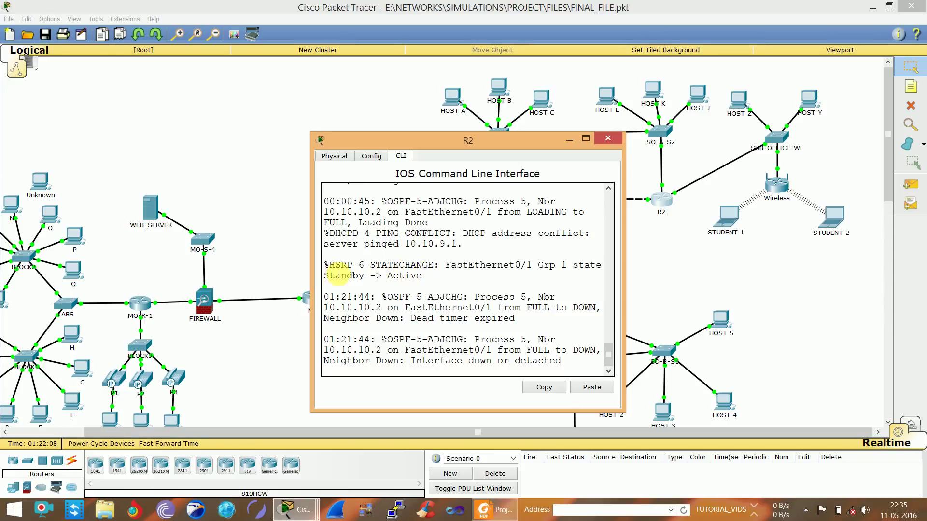
pyautogui.moveTo(329, 281); pyautogui.dragTo(380, 288)
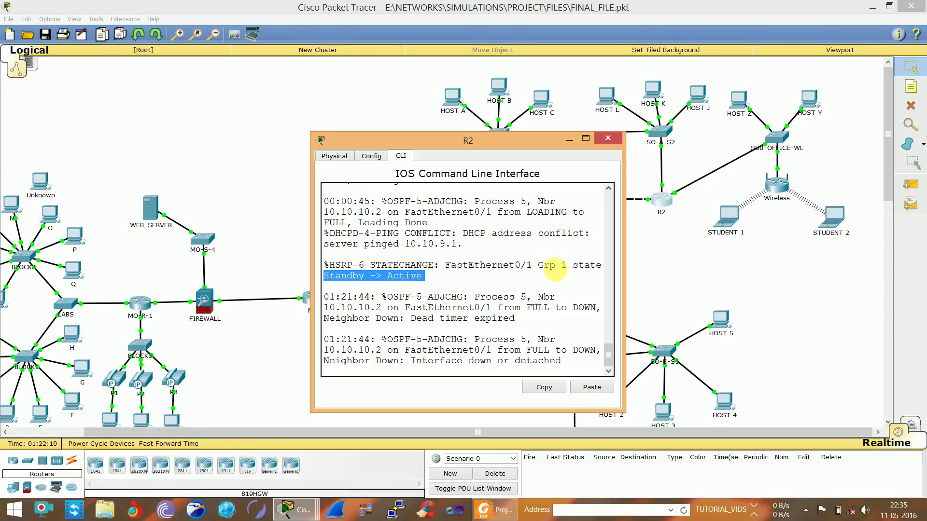
pyautogui.moveTo(551, 265); pyautogui.dragTo(585, 265)
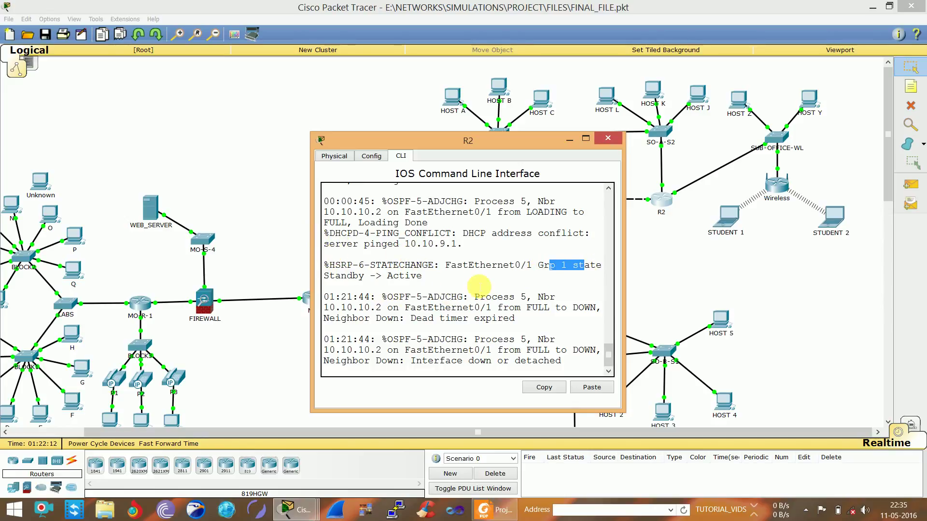
pyautogui.click(607, 139)
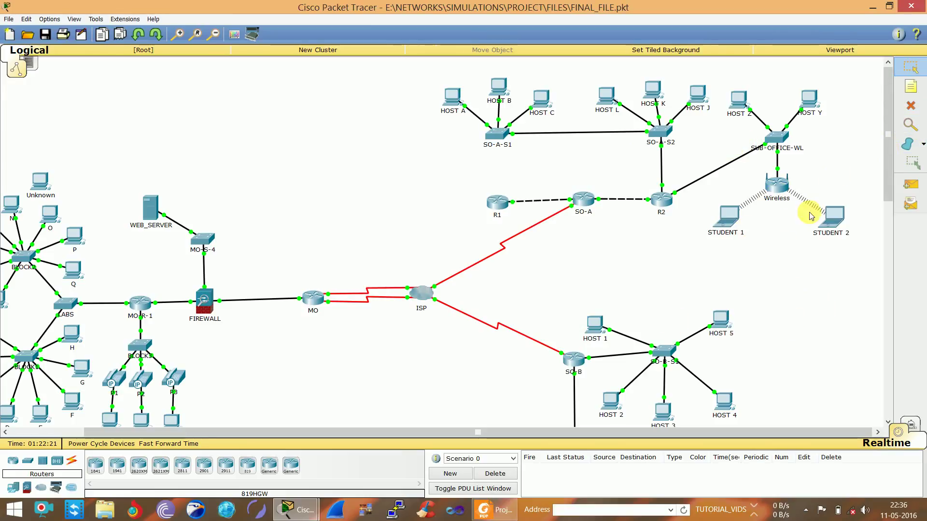
# Rerun HOST A's ping to 209.165.200.228, confirm 4 of 4 replies, and close the prompt and window
pyautogui.click(447, 104)
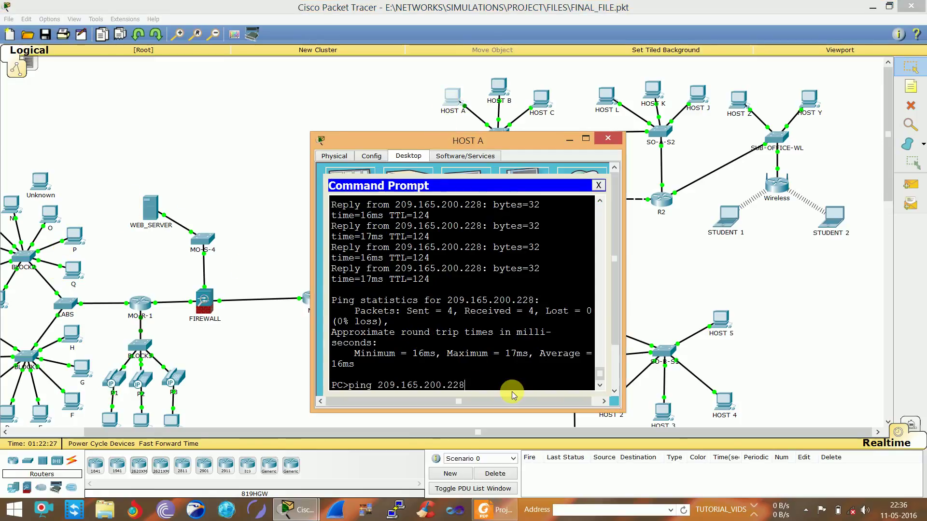
pyautogui.press('Return')
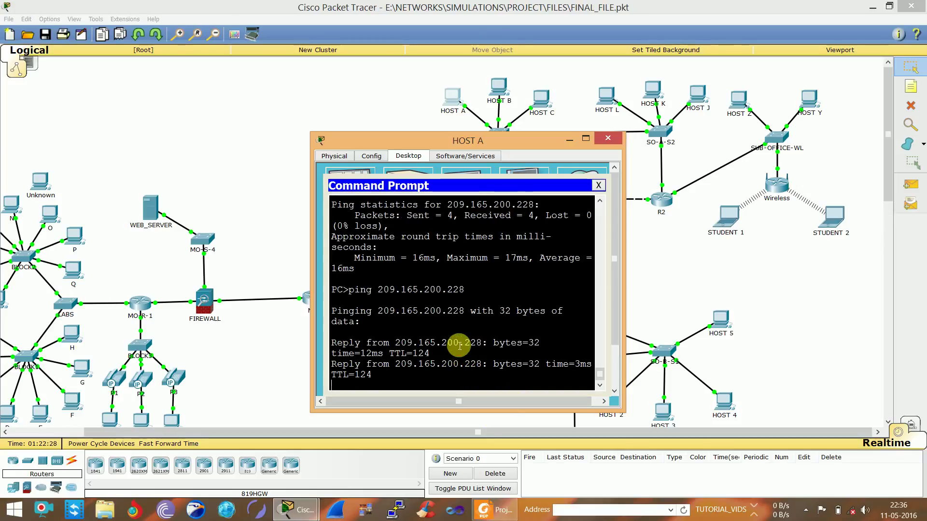
pyautogui.moveTo(459, 346); pyautogui.dragTo(531, 339)
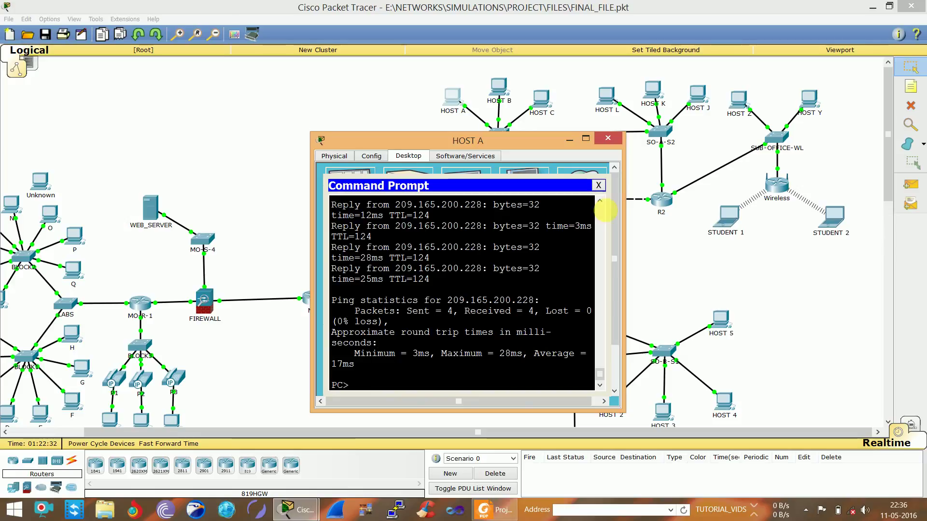
pyautogui.click(598, 184)
pyautogui.click(608, 138)
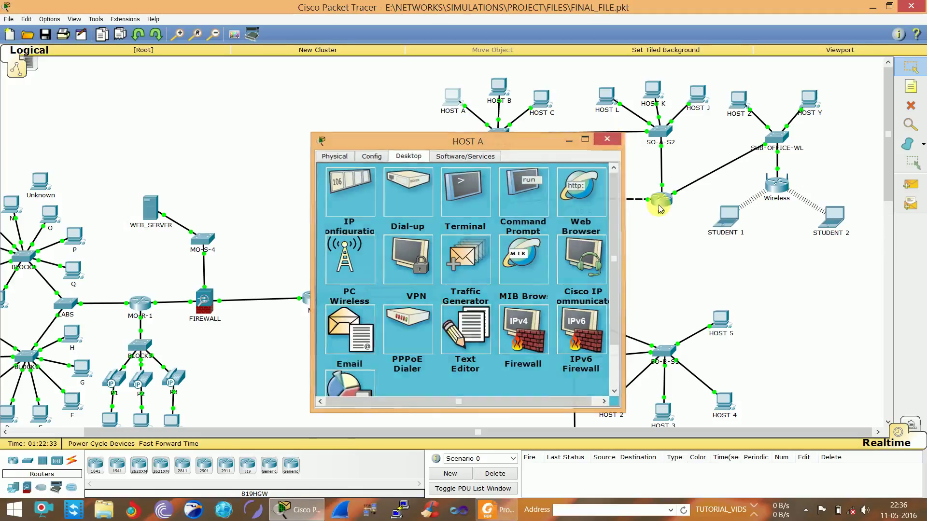
# In Simulation mode, rerun the ping to 209.165.200.228 from HOST A's Command Prompt
pyautogui.click(912, 427)
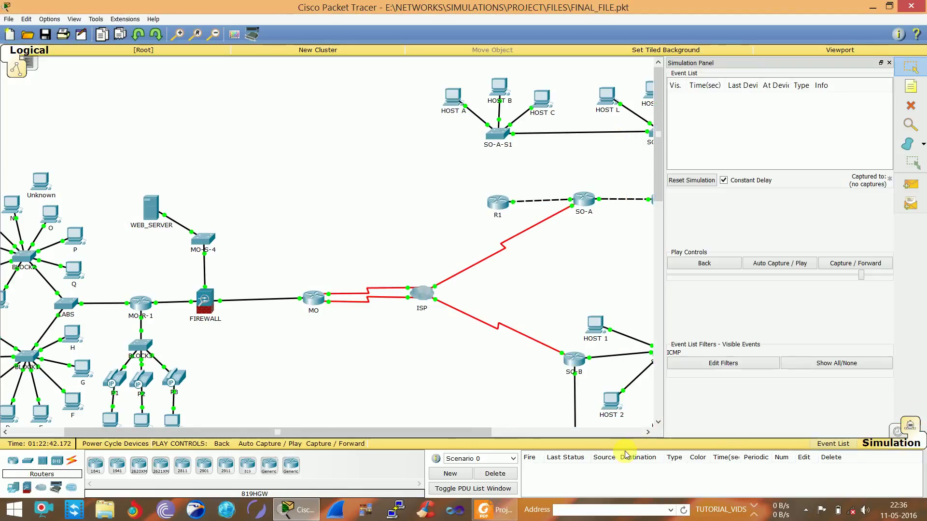
pyautogui.moveTo(489, 432); pyautogui.dragTo(536, 435)
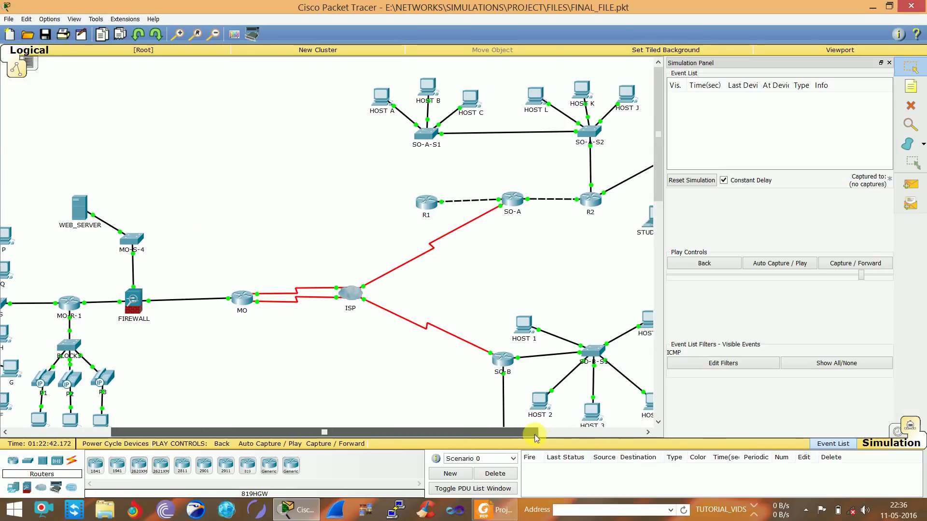
pyautogui.click(380, 95)
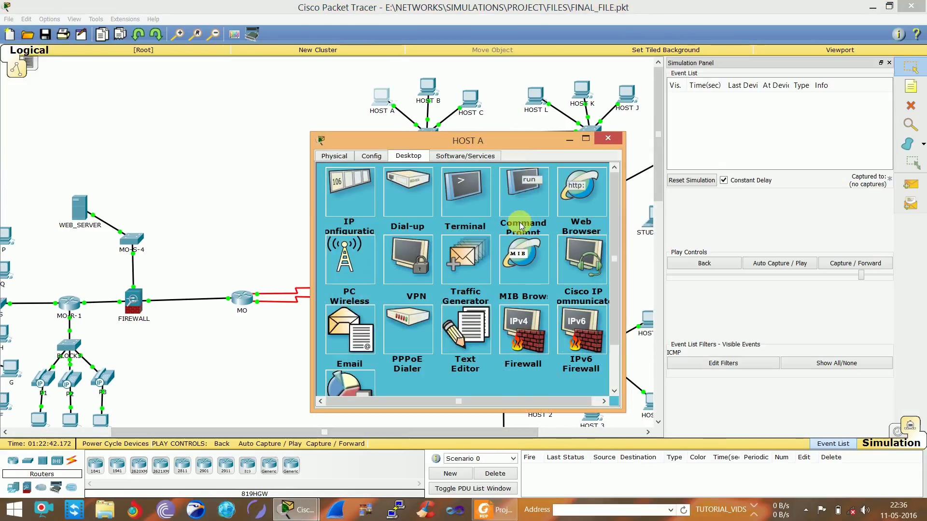
pyautogui.click(521, 225)
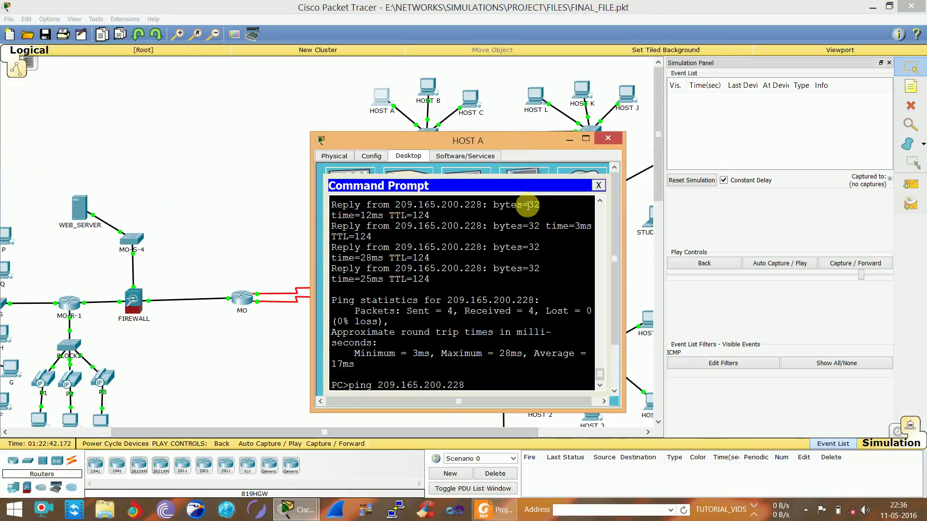
pyautogui.press('Return')
pyautogui.click(730, 210)
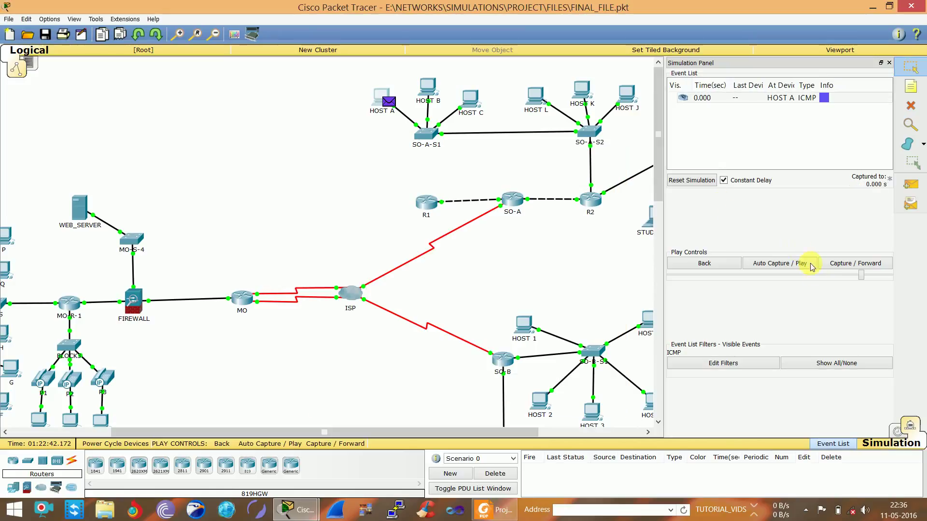
# Step the ICMP packet through SO-A-S1, SO-A-S2, R2, SO-A and ISP to MO
pyautogui.click(826, 269)
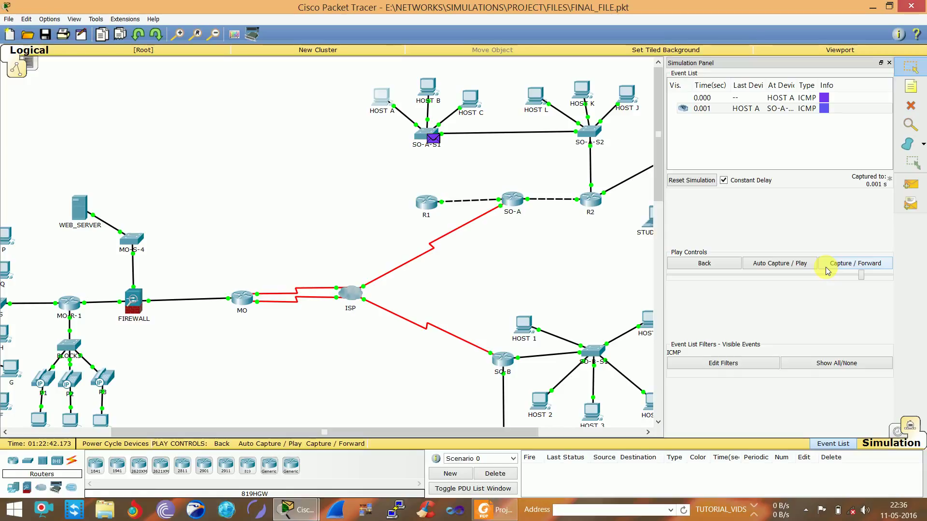
pyautogui.click(827, 269)
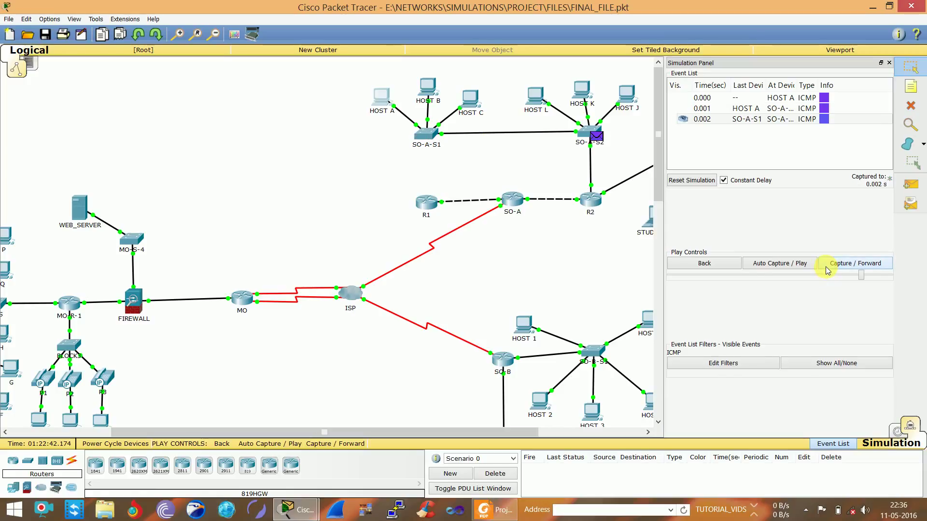
pyautogui.click(828, 270)
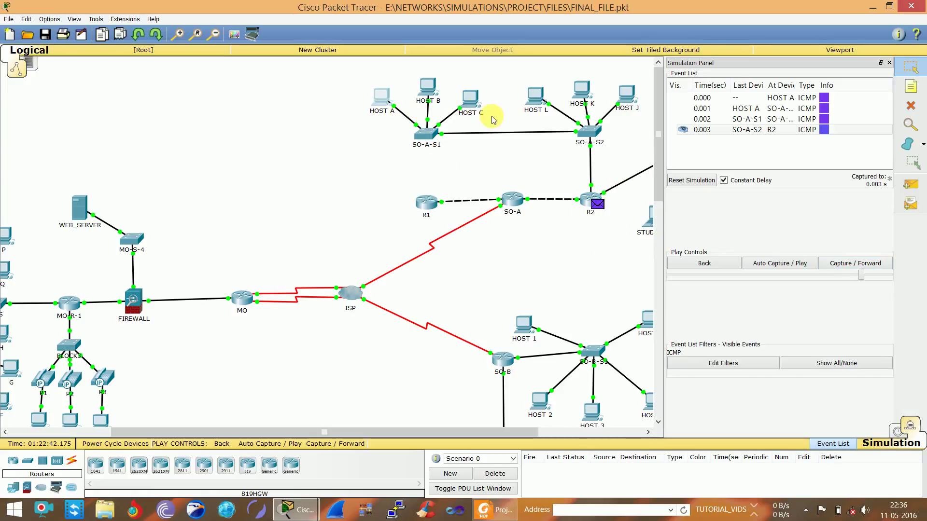
pyautogui.click(843, 267)
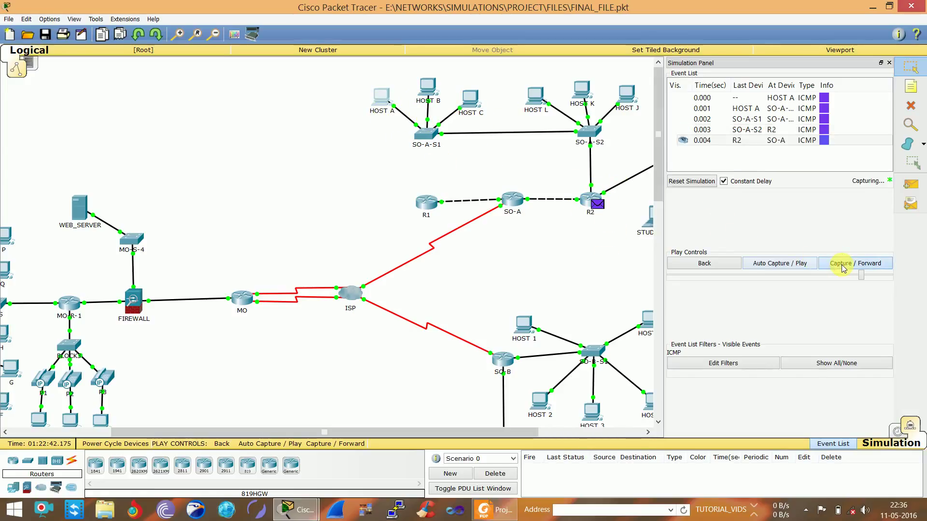
pyautogui.click(843, 269)
pyautogui.click(843, 270)
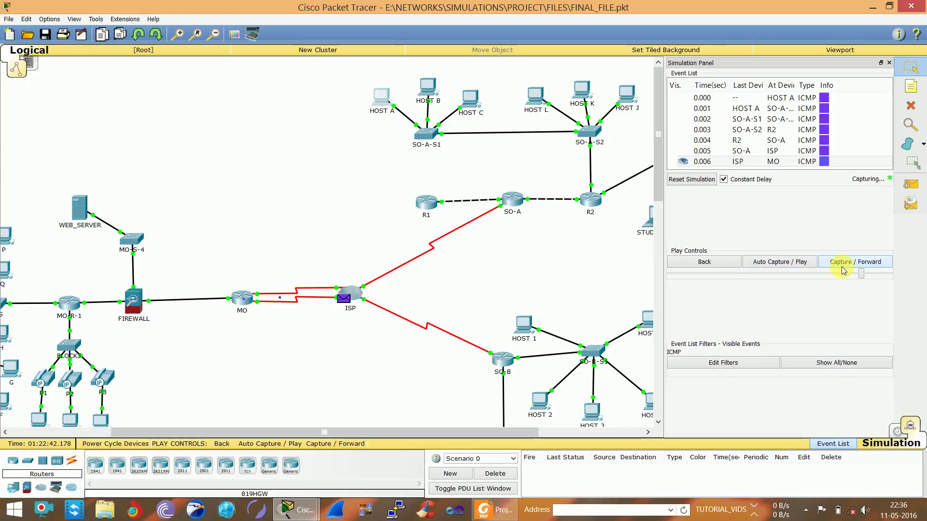
# Delete the Scenario 0 ping to clear captured events, then close the Simulation Panel
pyautogui.click(493, 475)
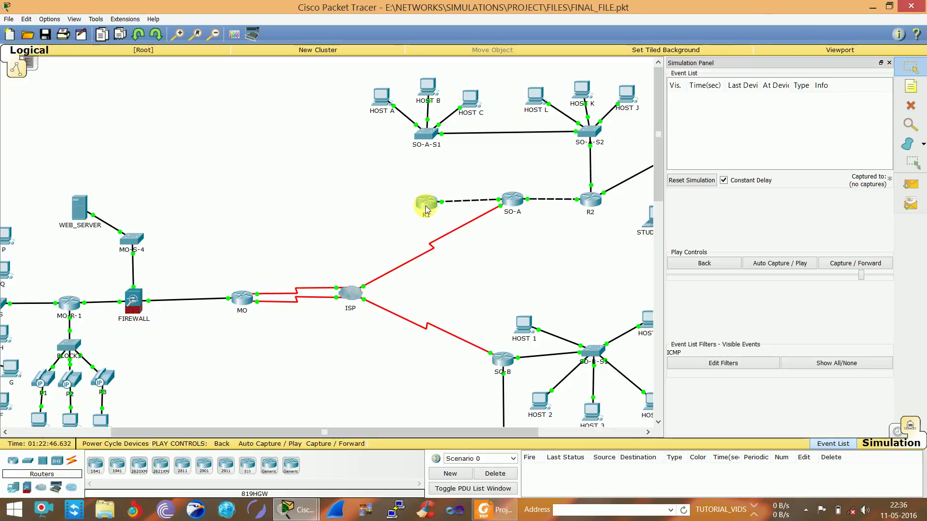
pyautogui.moveTo(426, 209)
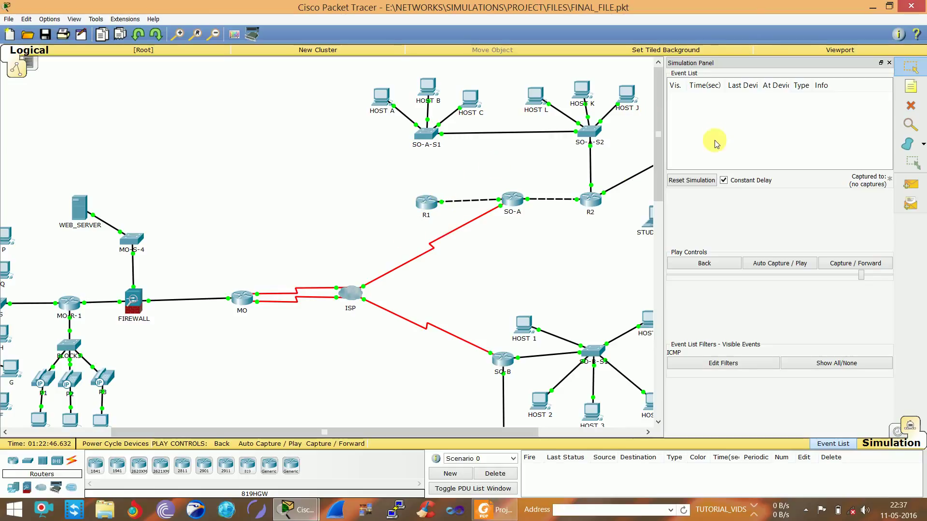
pyautogui.click(890, 64)
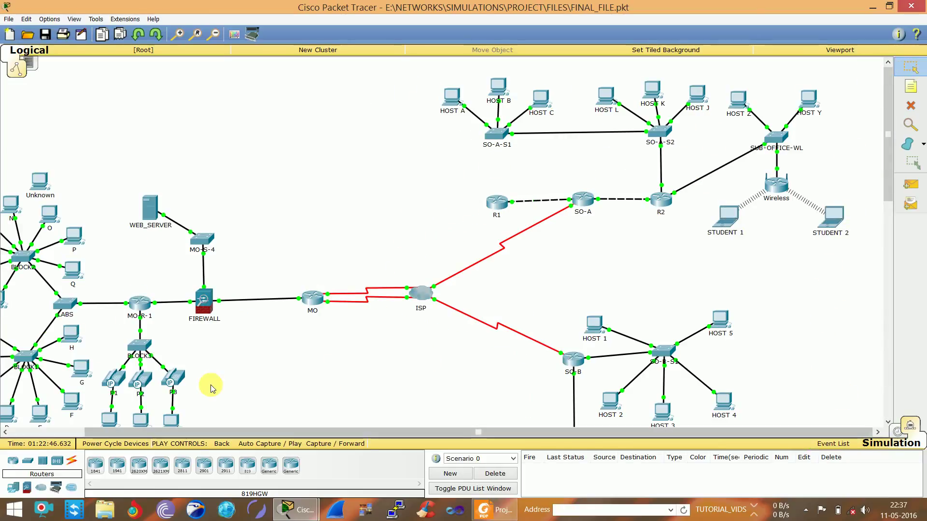
# Connect R1 FastEthernet0/1 to SO-A-S1 FastEthernet0/1 with a copper straight-through cable
pyautogui.click(75, 466)
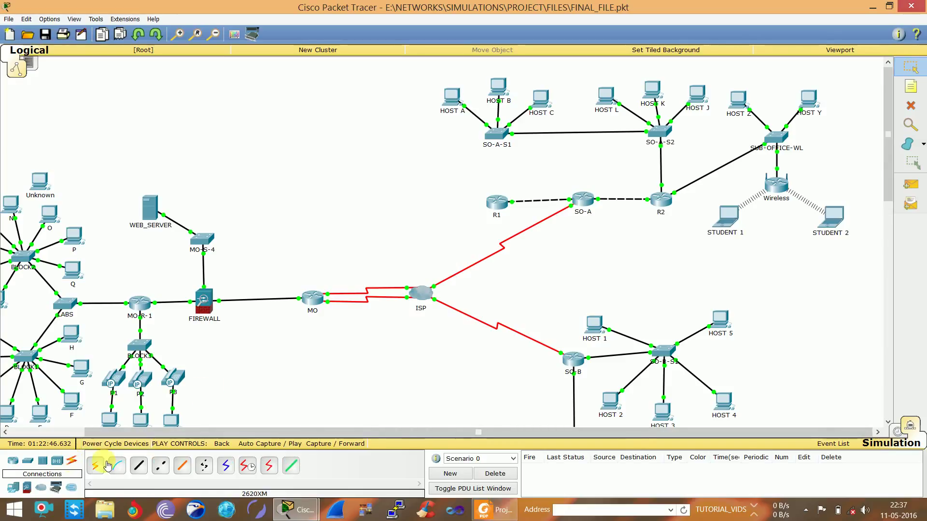
pyautogui.click(140, 466)
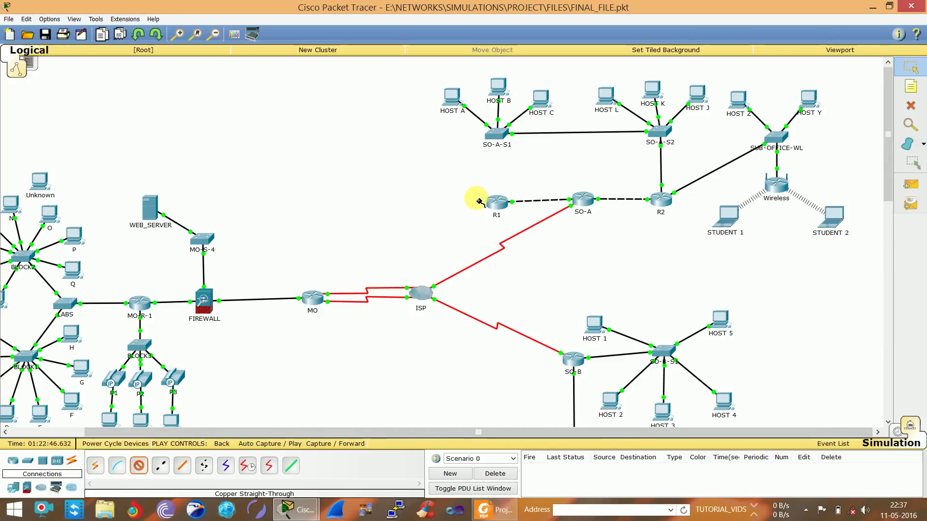
pyautogui.click(496, 201)
pyautogui.click(521, 232)
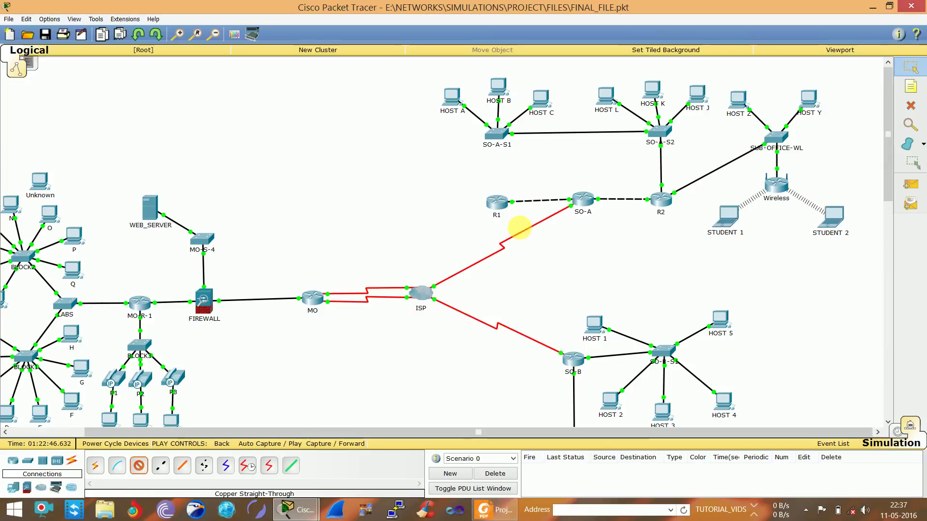
pyautogui.click(498, 140)
pyautogui.click(496, 137)
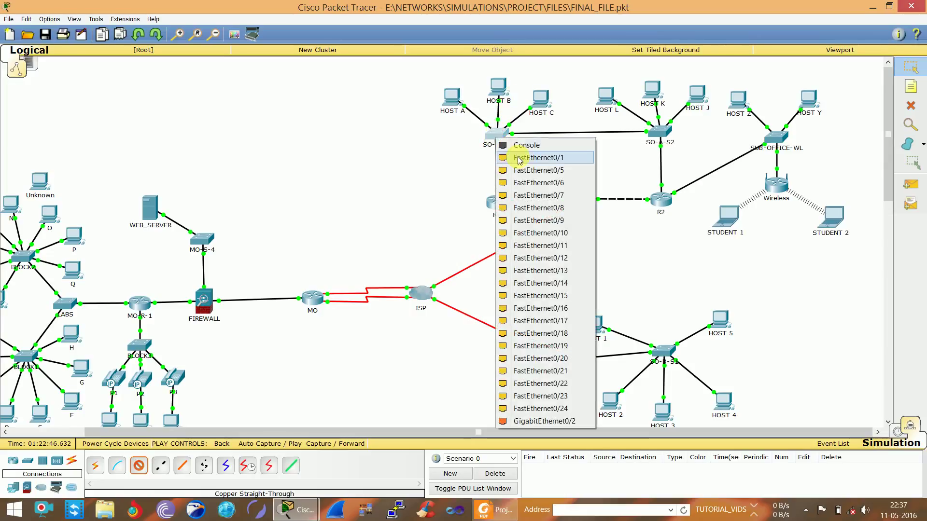
pyautogui.click(513, 158)
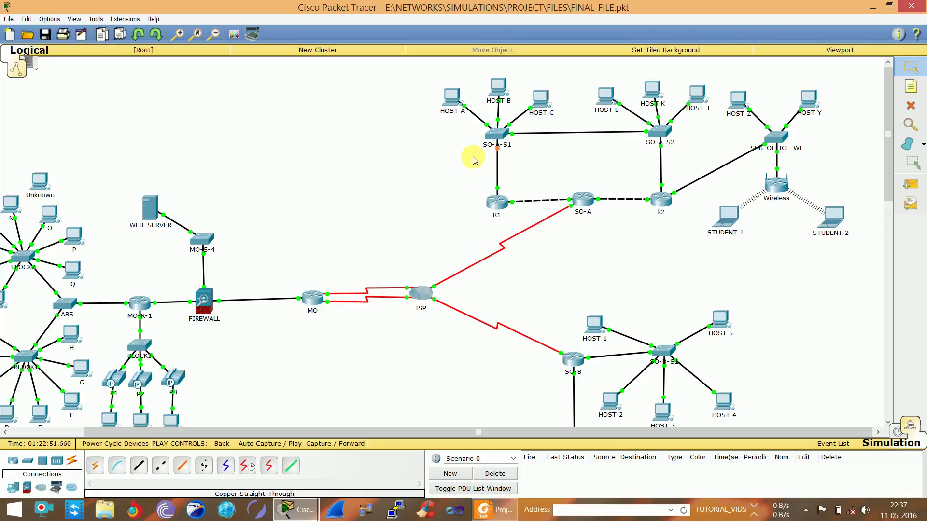
# In Realtime mode, fast-forward time and review R2's HSRP Speak -> Standby log messages
pyautogui.click(897, 431)
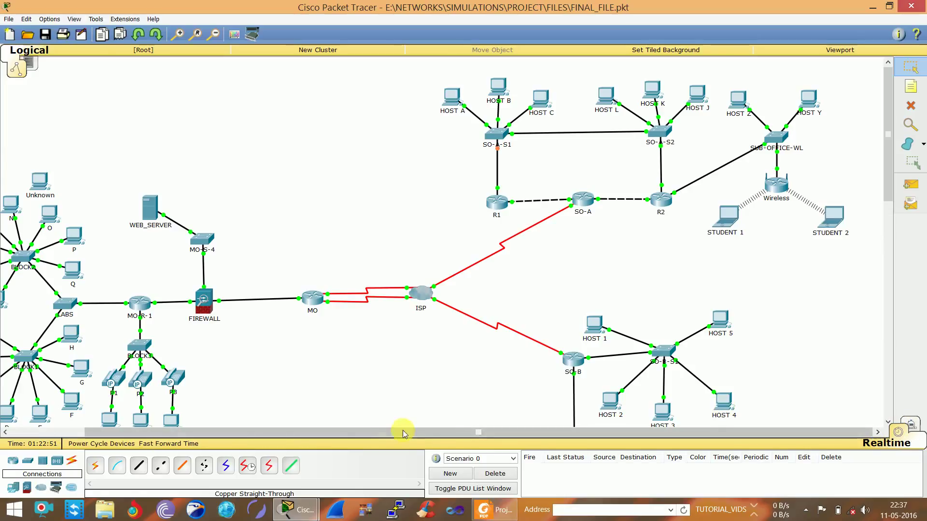
pyautogui.click(192, 447)
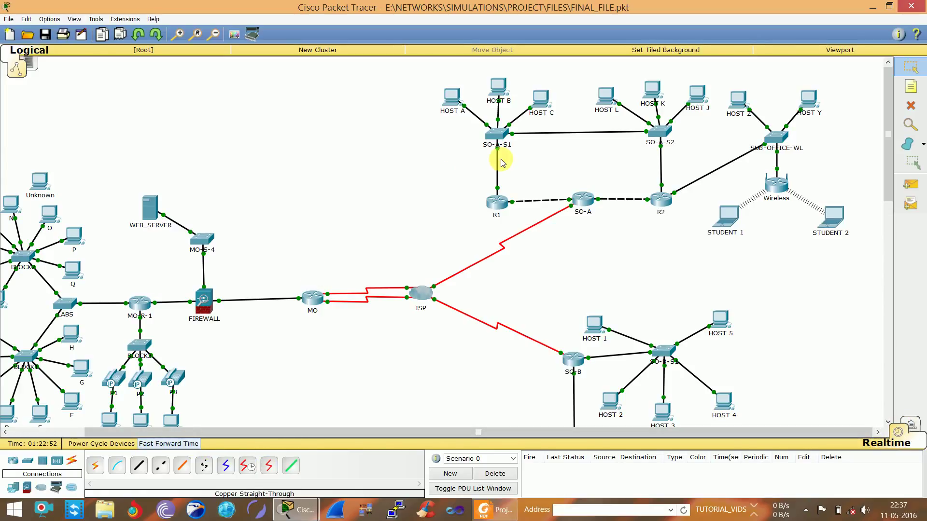
pyautogui.click(662, 200)
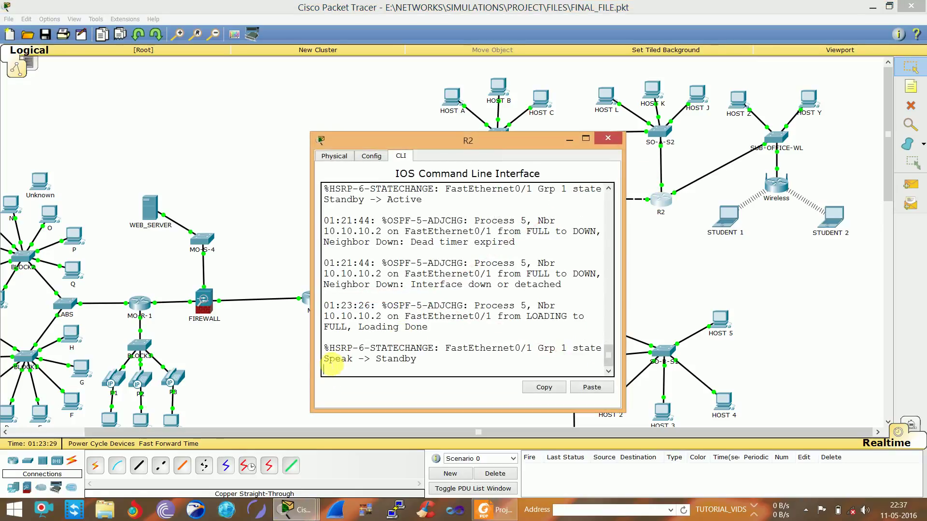
pyautogui.moveTo(337, 363); pyautogui.dragTo(452, 364)
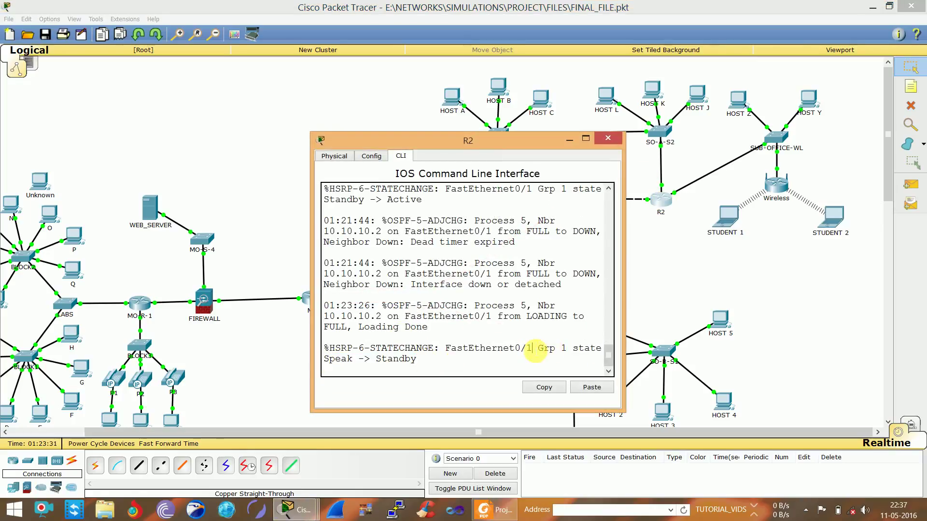
pyautogui.moveTo(533, 348); pyautogui.dragTo(593, 352)
pyautogui.click(241, 193)
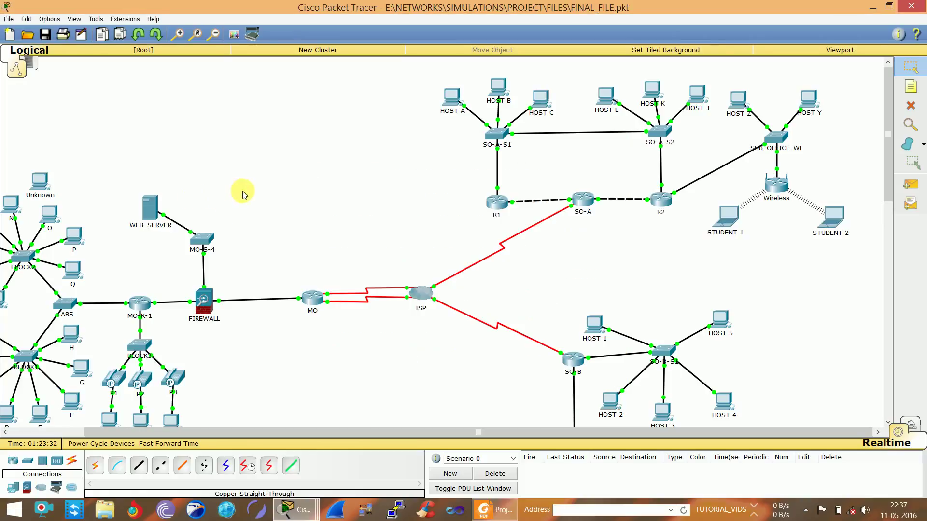
# Review R1's CLI log of the HSRP -> Active and OSPF messages, then close R1's window
pyautogui.click(499, 204)
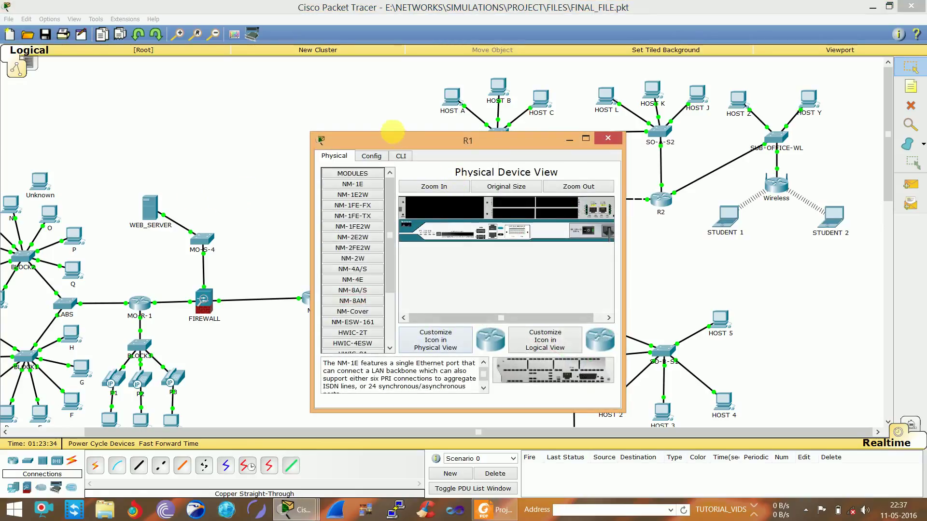
pyautogui.click(402, 156)
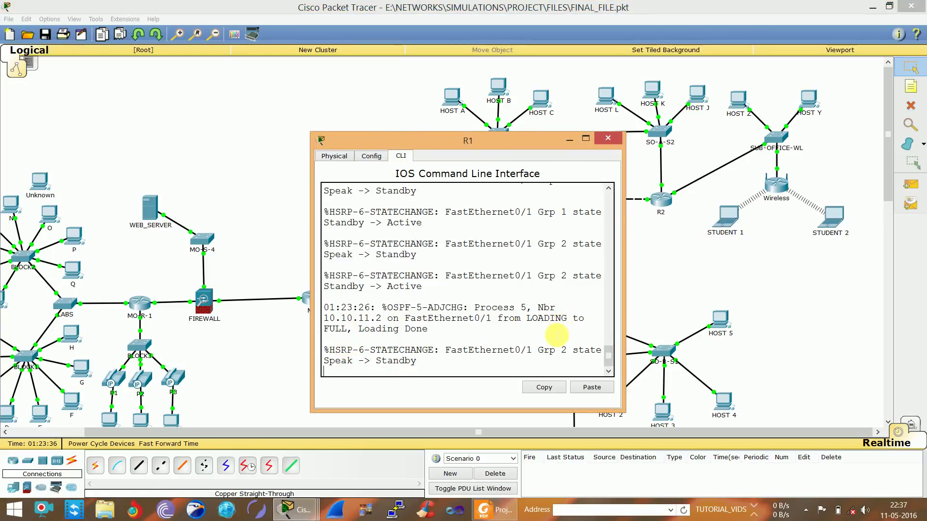
pyautogui.moveTo(533, 351); pyautogui.dragTo(551, 351)
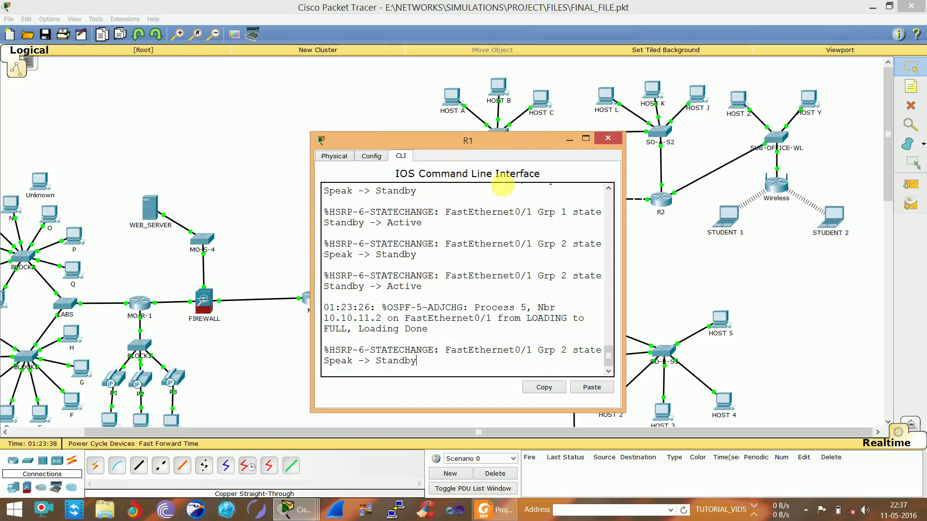
pyautogui.moveTo(519, 140); pyautogui.dragTo(411, 148)
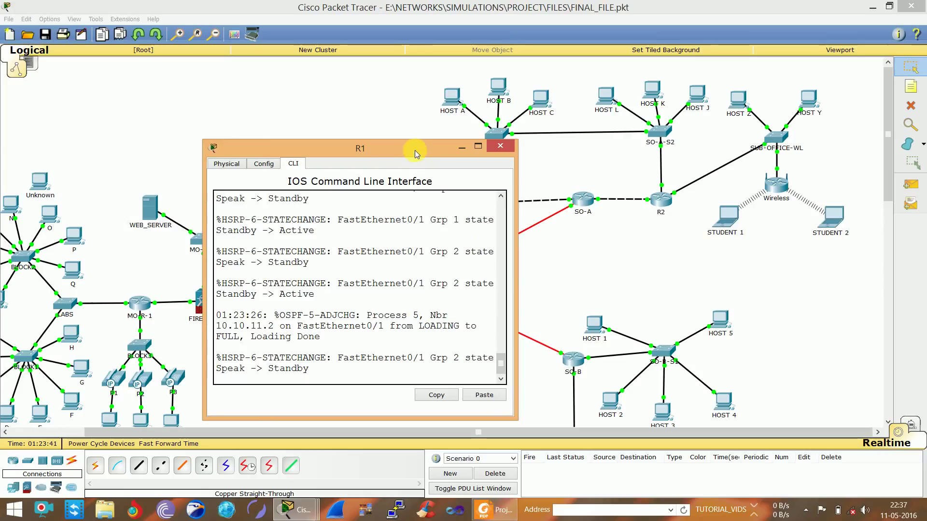
pyautogui.moveTo(415, 153); pyautogui.dragTo(322, 120)
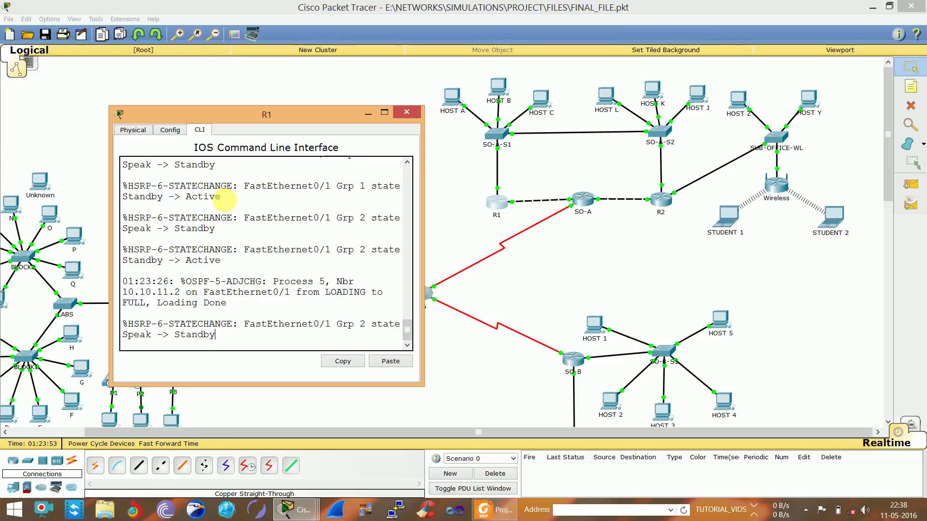
pyautogui.moveTo(168, 196); pyautogui.dragTo(222, 198)
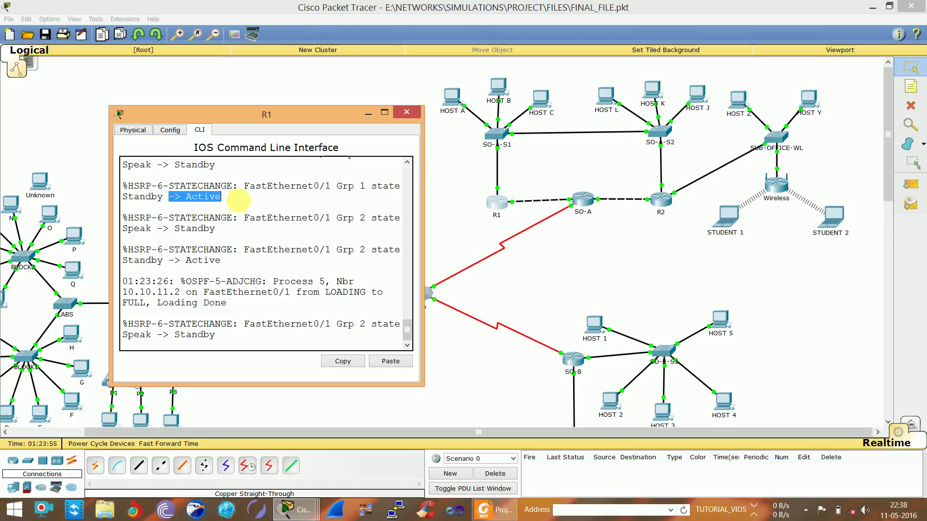
pyautogui.click(239, 200)
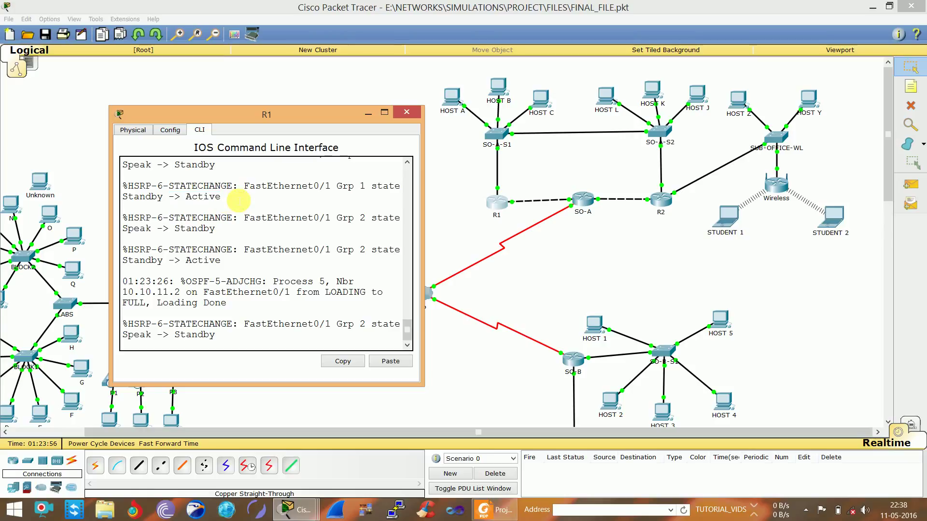
pyautogui.click(406, 113)
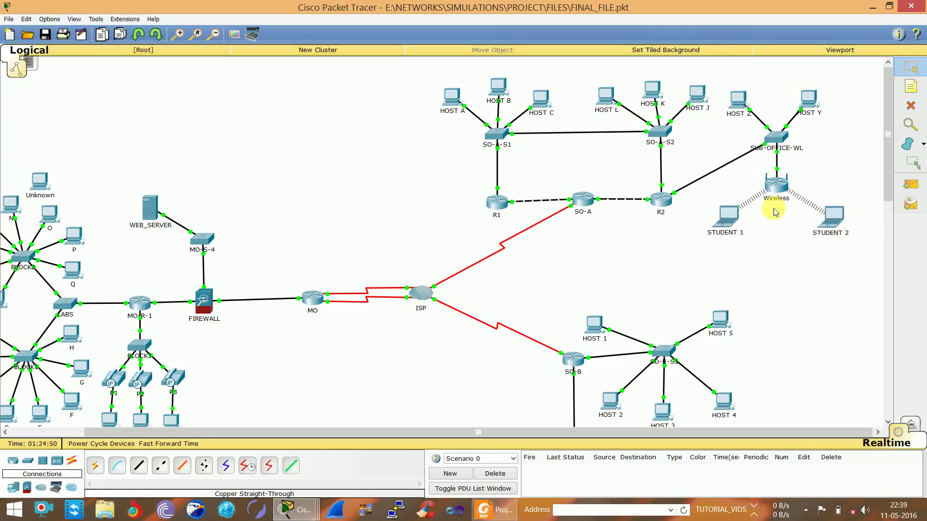
# Rerun the ping to 209.165.200.227 from STUDENT 1's Command Prompt
pyautogui.click(729, 225)
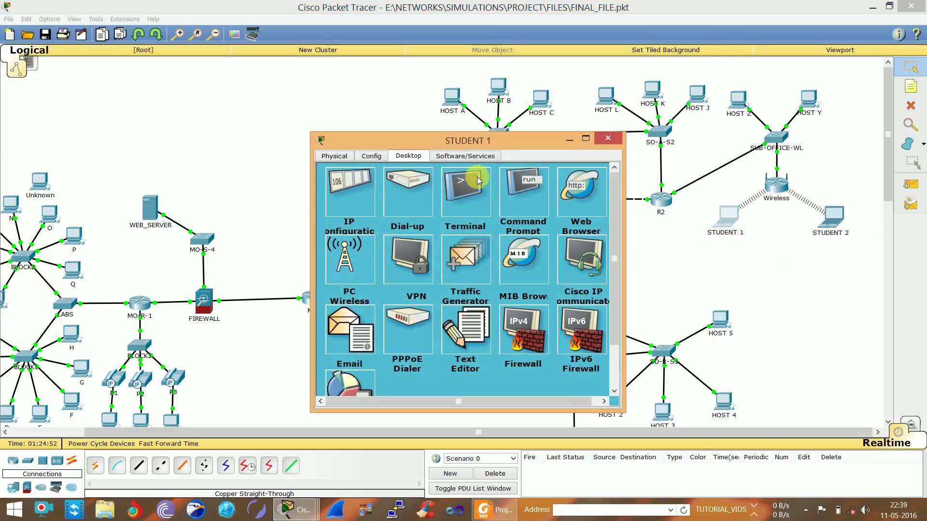
pyautogui.click(513, 189)
pyautogui.press('Up')
pyautogui.press('Return')
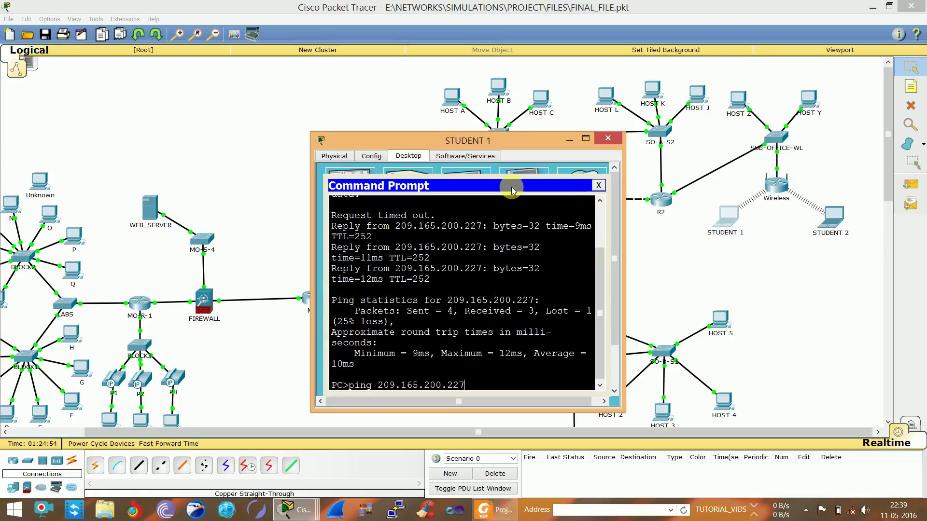
pyautogui.hotkey('ctrl', 'c')
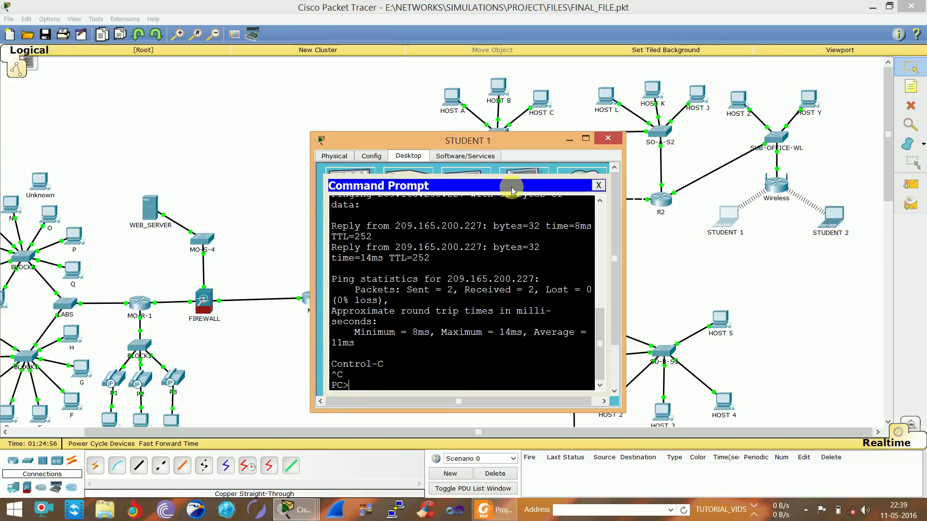
pyautogui.press('Return')
# Ping 209.165.200.228, fast-forward time to check the replies, then close the prompt and window
pyautogui.press('Up')
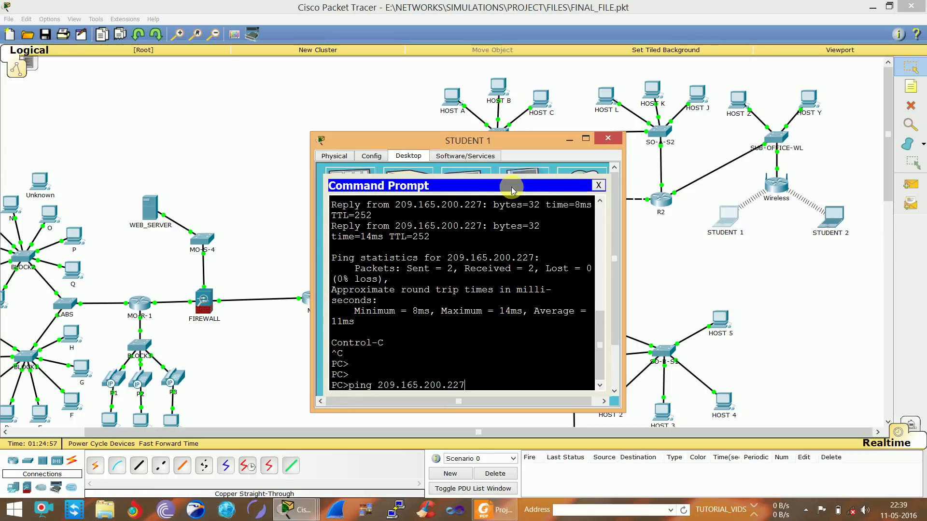
pyautogui.press('BackSpace')
pyautogui.write('8')
pyautogui.press('Return')
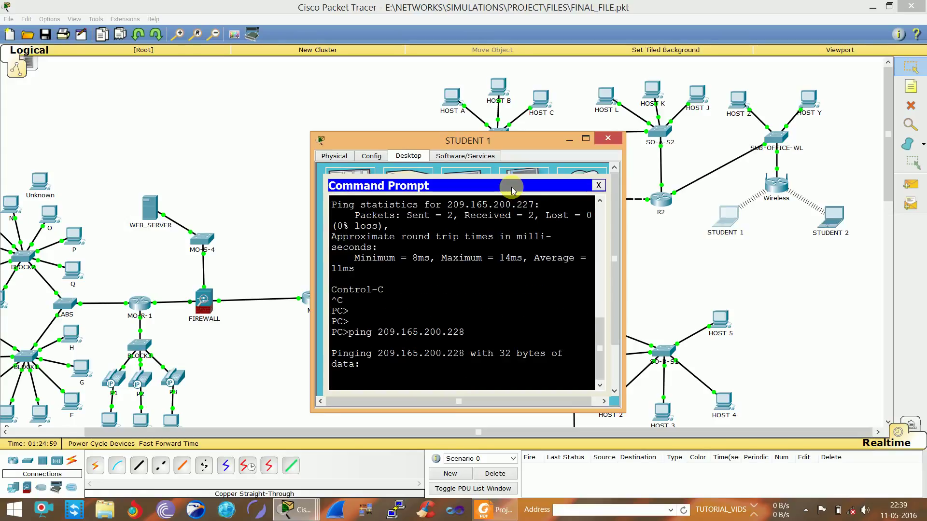
pyautogui.click(187, 445)
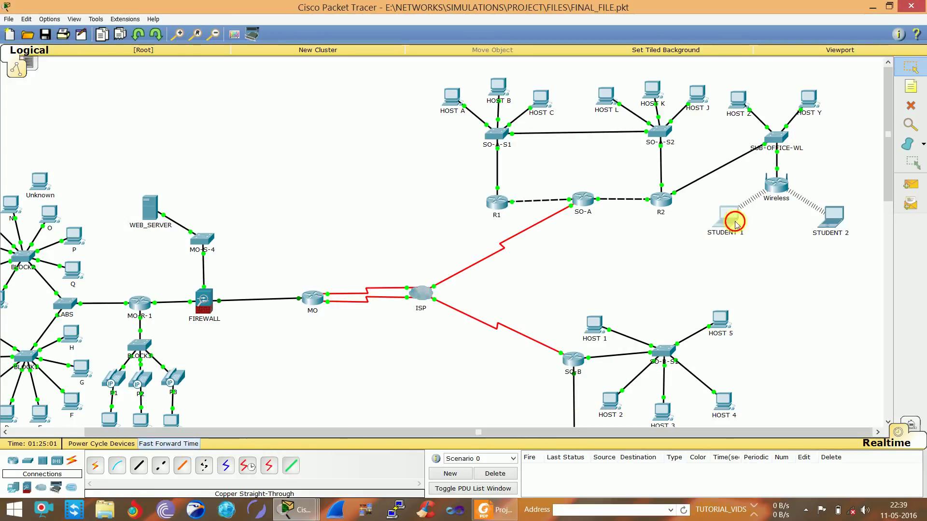
pyautogui.click(728, 218)
pyautogui.tripleClick(428, 268)
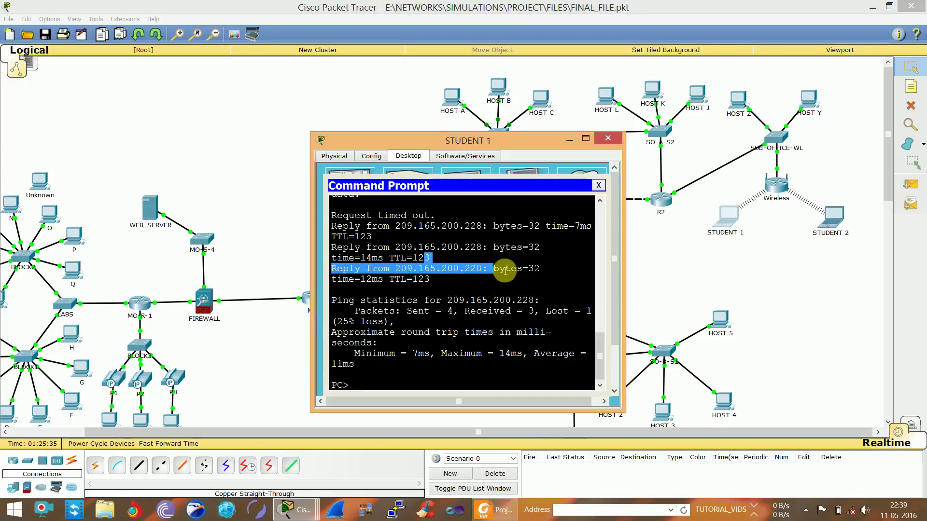
pyautogui.click(498, 269)
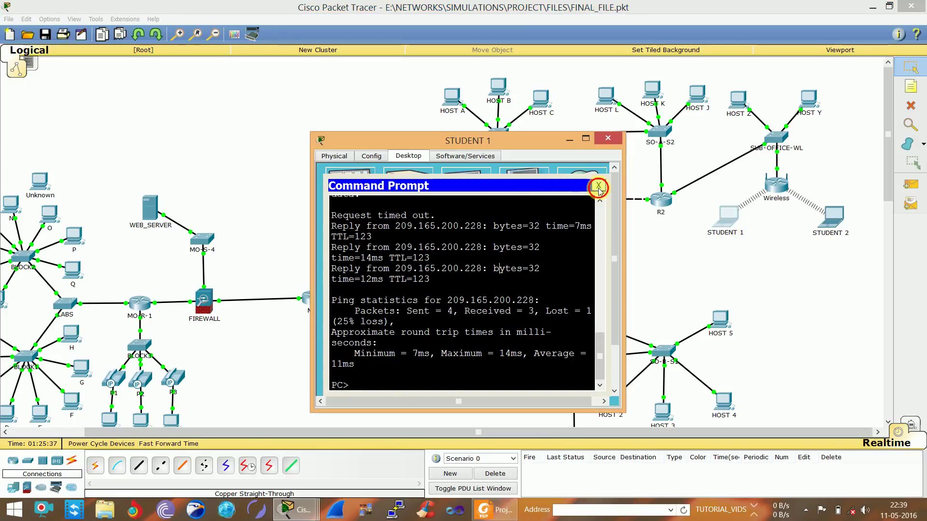
pyautogui.click(599, 187)
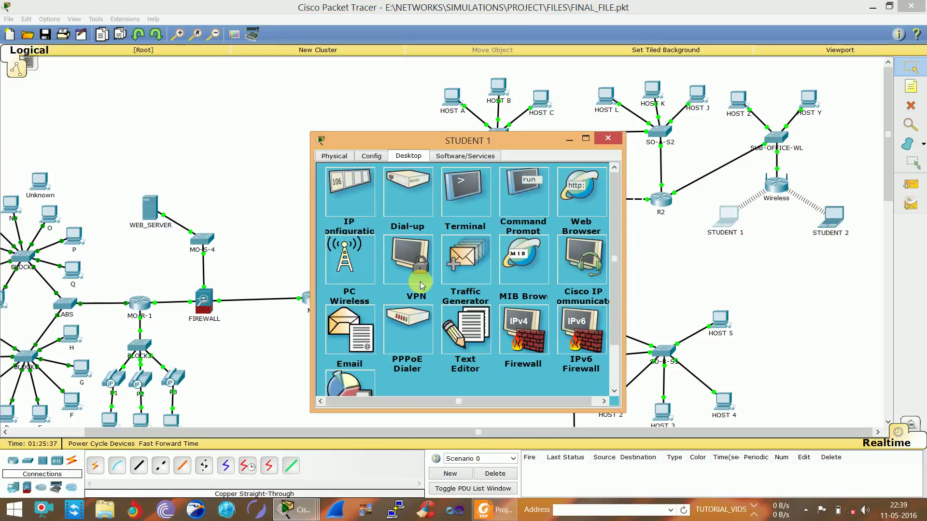
pyautogui.click(619, 141)
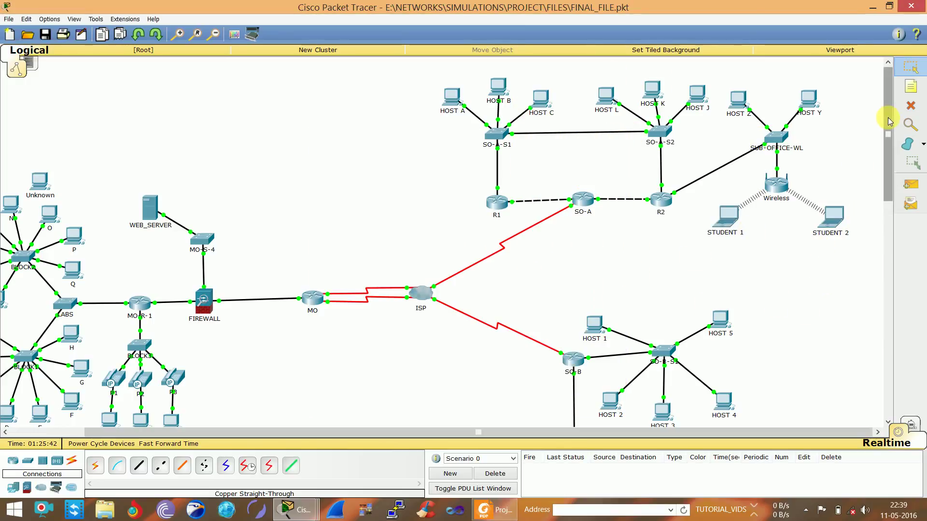
# Scroll down to the SO-B branch and open switch SO-B-S1's device window
pyautogui.moveTo(890, 122); pyautogui.dragTo(899, 198)
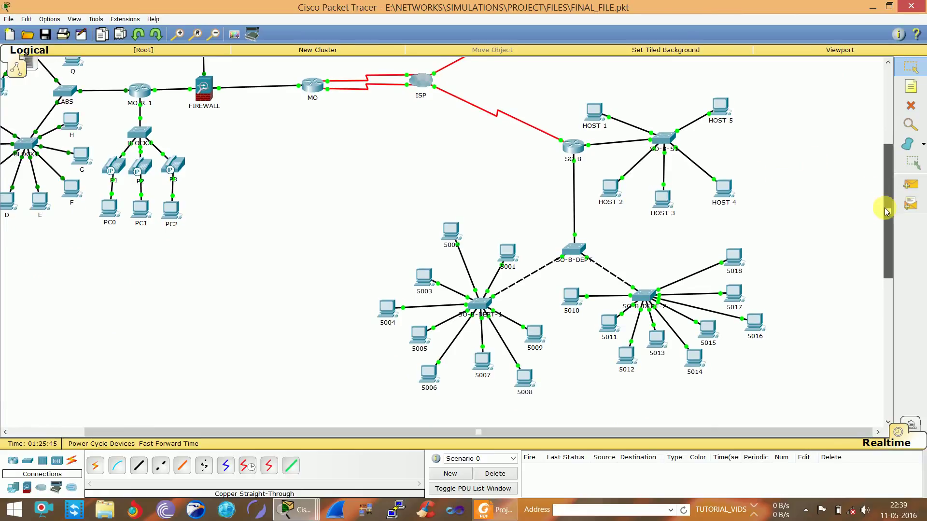
pyautogui.scroll(1, 885, 207)
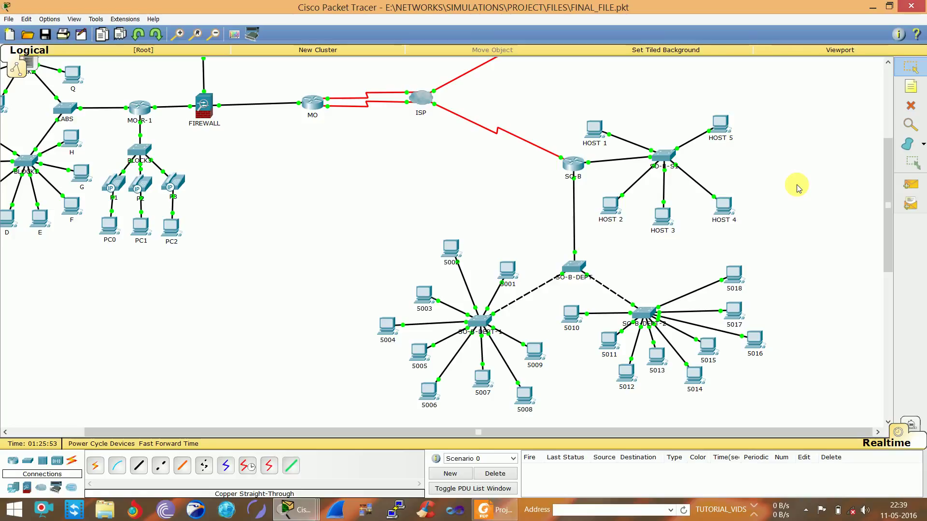
pyautogui.click(663, 161)
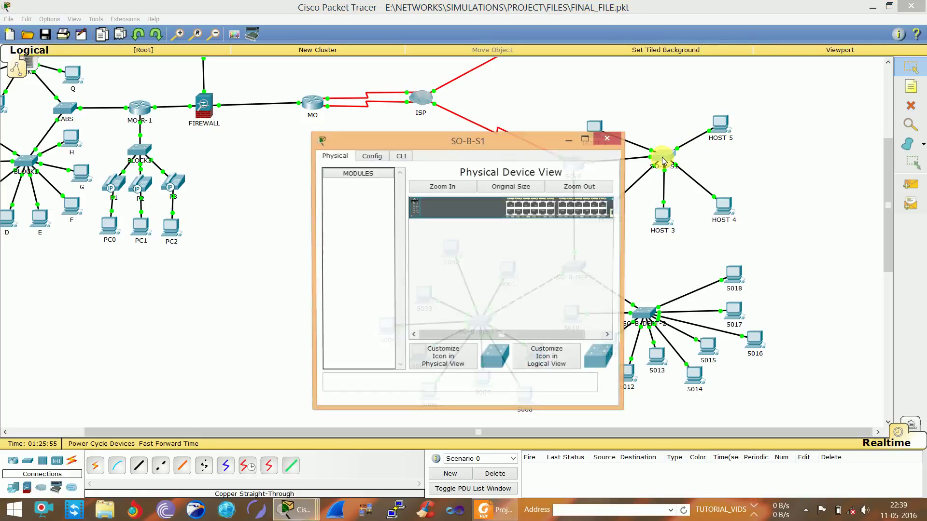
# In SO-B-S1's CLI, enter privileged mode with en and run sh ru
pyautogui.click(402, 155)
pyautogui.press('Return')
pyautogui.press('Return')
pyautogui.press('Return')
pyautogui.press('Return')
pyautogui.press('Return')
pyautogui.press('Return')
pyautogui.press('Return')
pyautogui.press('Return')
pyautogui.press('Return')
pyautogui.press('Return')
pyautogui.press('Return')
pyautogui.press('Return')
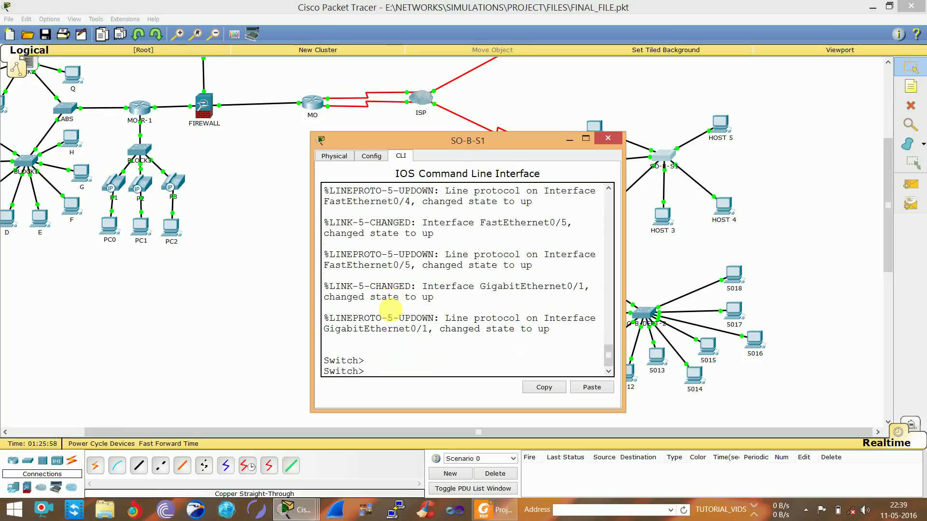
pyautogui.write('en')
pyautogui.press('Return')
pyautogui.press('Return')
pyautogui.press('Return')
pyautogui.press('Return')
pyautogui.press('Return')
pyautogui.write('sh')
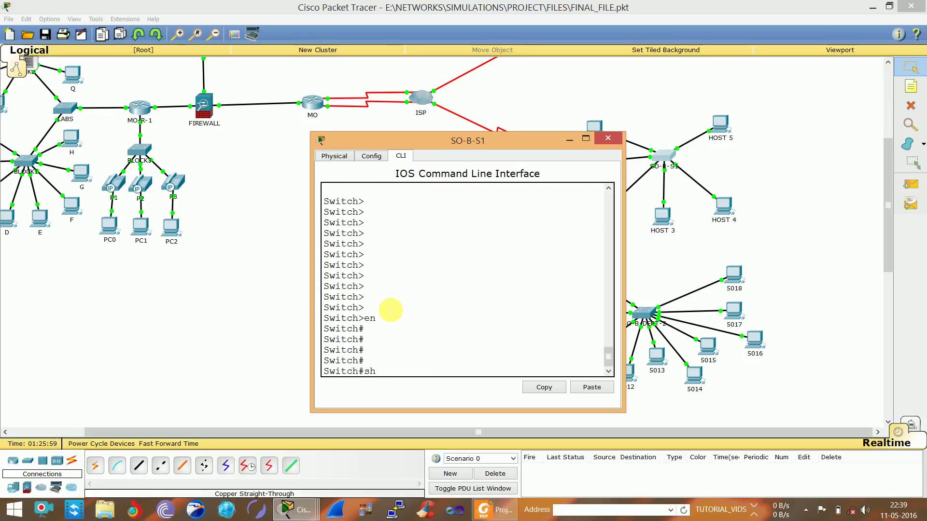
pyautogui.write(' ru')
pyautogui.press('Return')
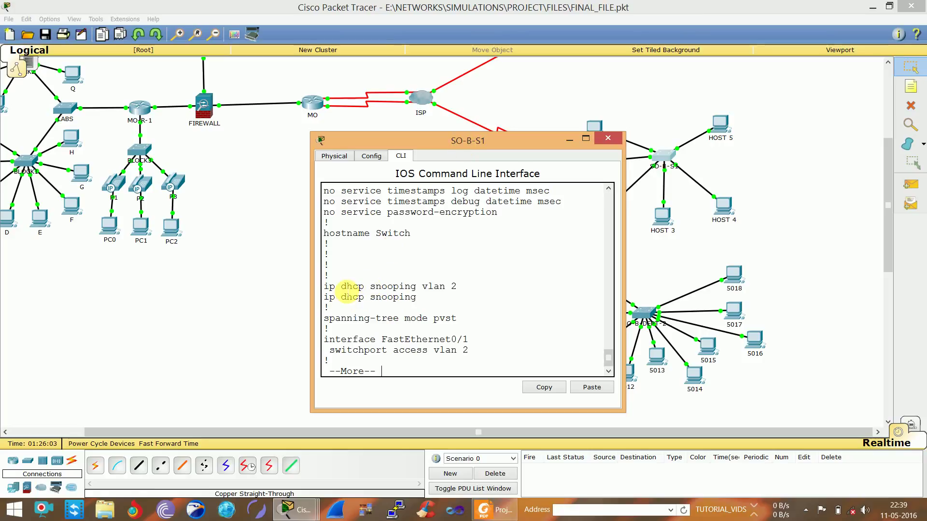
# Highlight the ip dhcp snooping vlan 2 line, then close the switch's window
pyautogui.moveTo(342, 288); pyautogui.dragTo(450, 289)
pyautogui.click(452, 288)
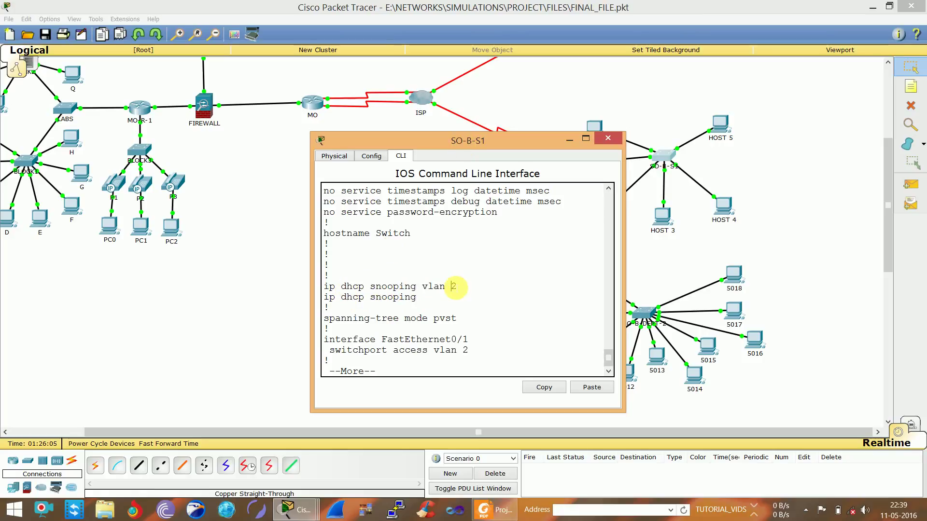
pyautogui.click(607, 139)
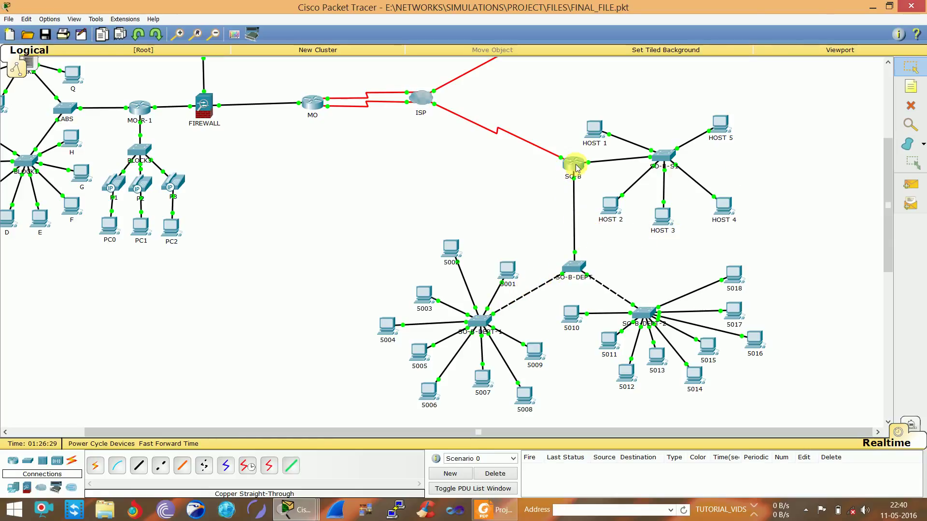
pyautogui.moveTo(576, 167)
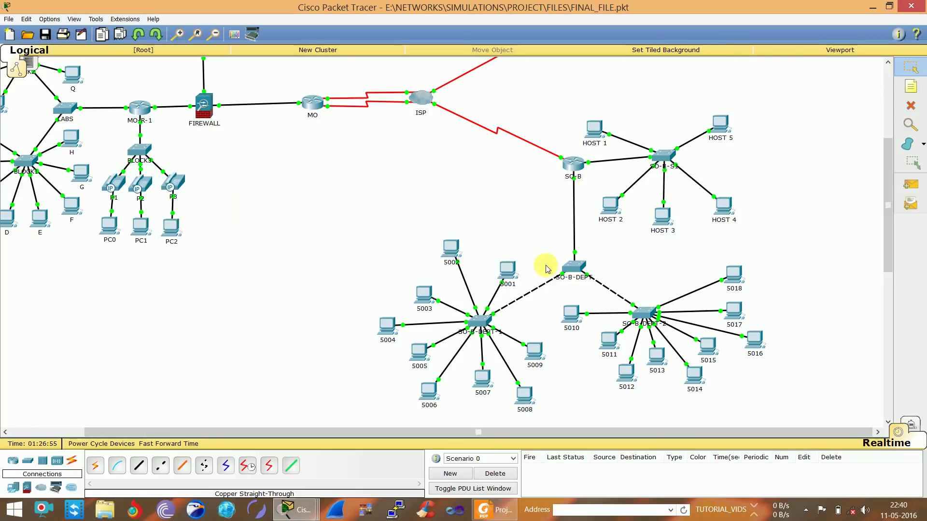
pyautogui.moveTo(516, 267)
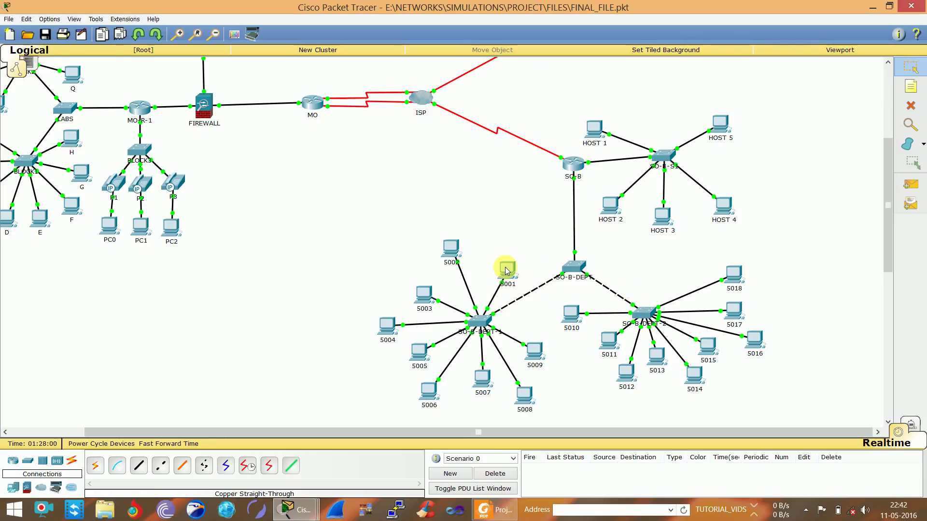
pyautogui.moveTo(507, 270)
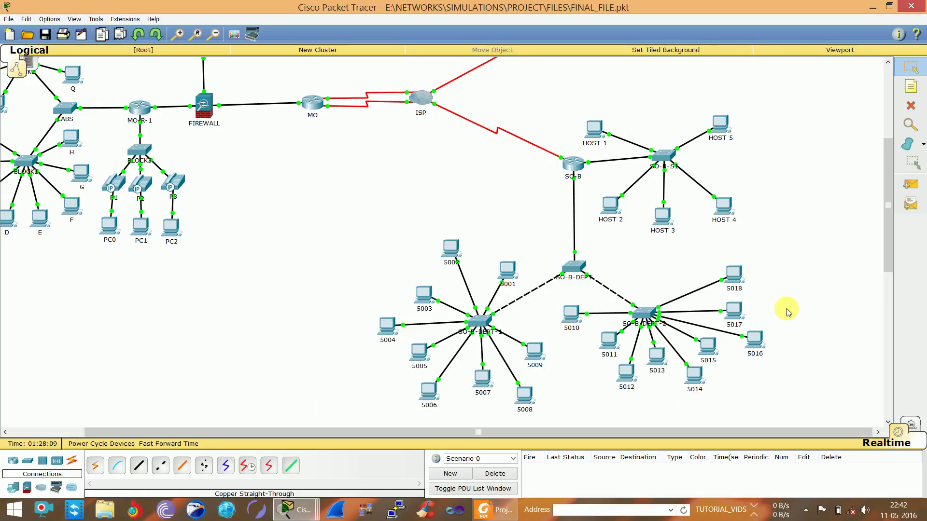
# Pan the canvas up and right to show BLOCK1, BLOCK2, LABS and WEB_SERVER beside SO-B
pyautogui.moveTo(893, 263); pyautogui.dragTo(892, 238)
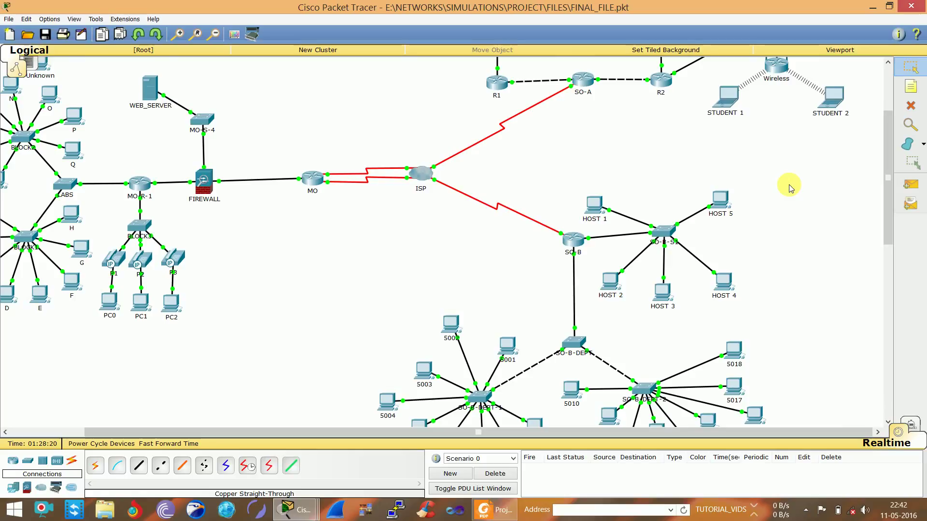
pyautogui.click(480, 247)
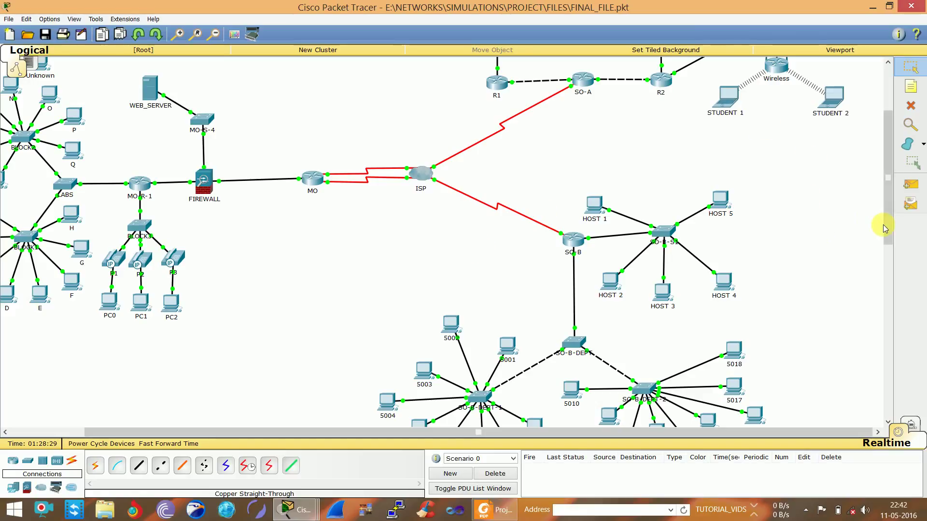
pyautogui.moveTo(888, 227); pyautogui.dragTo(888, 249)
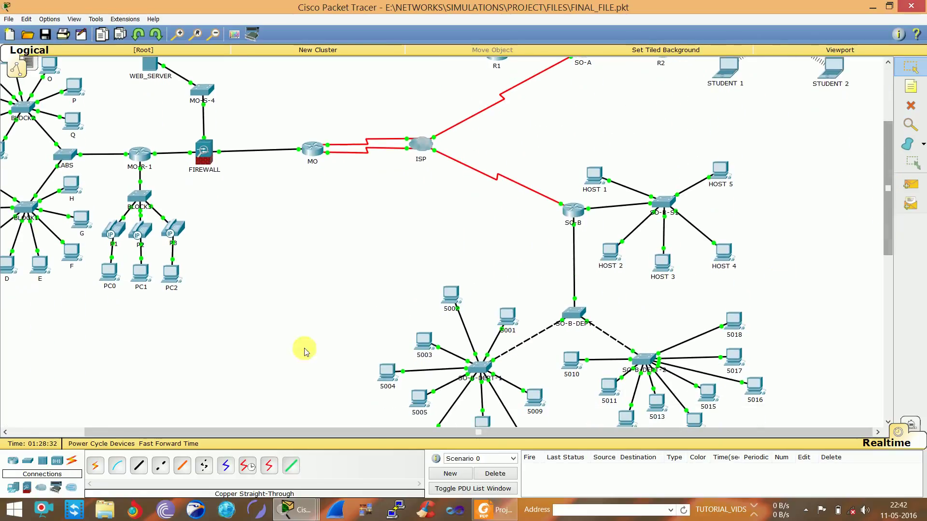
pyautogui.moveTo(183, 431); pyautogui.dragTo(107, 431)
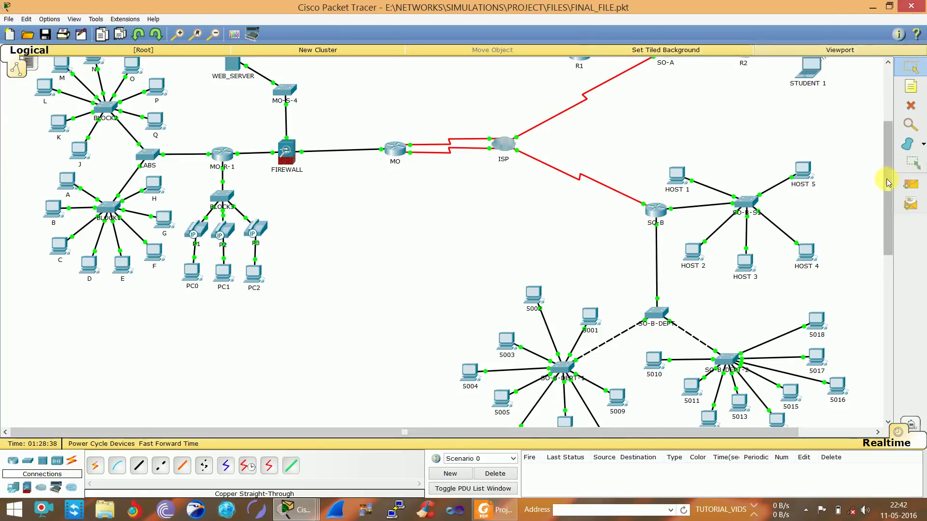
pyautogui.scroll(2, 891, 172)
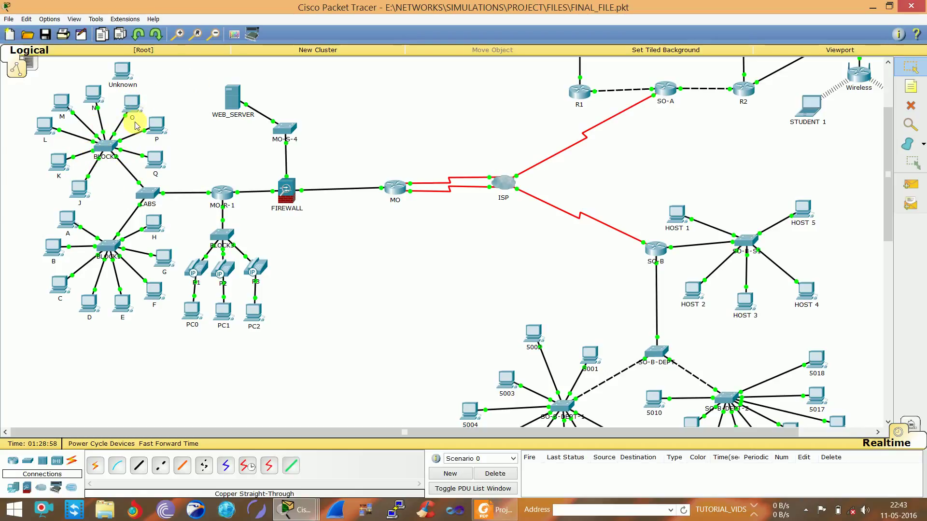
pyautogui.moveTo(138, 110)
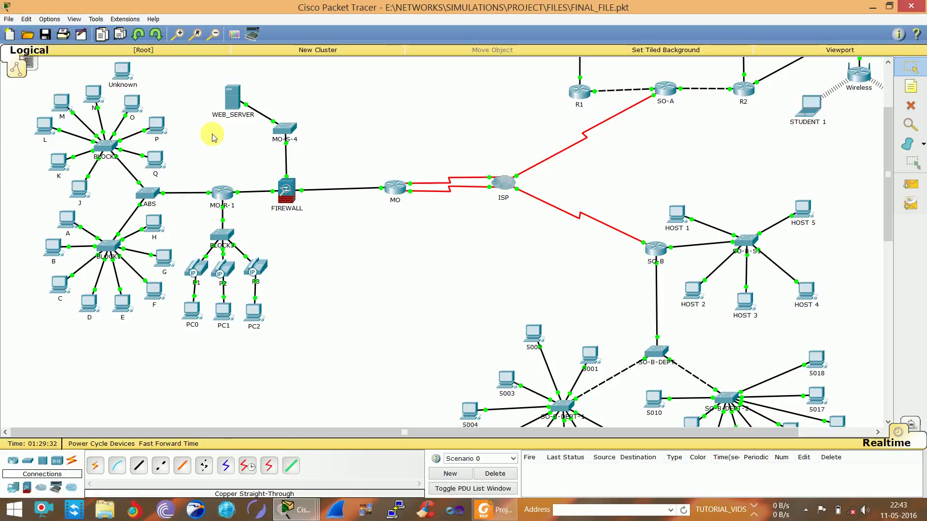
pyautogui.moveTo(255, 156); pyautogui.dragTo(322, 230)
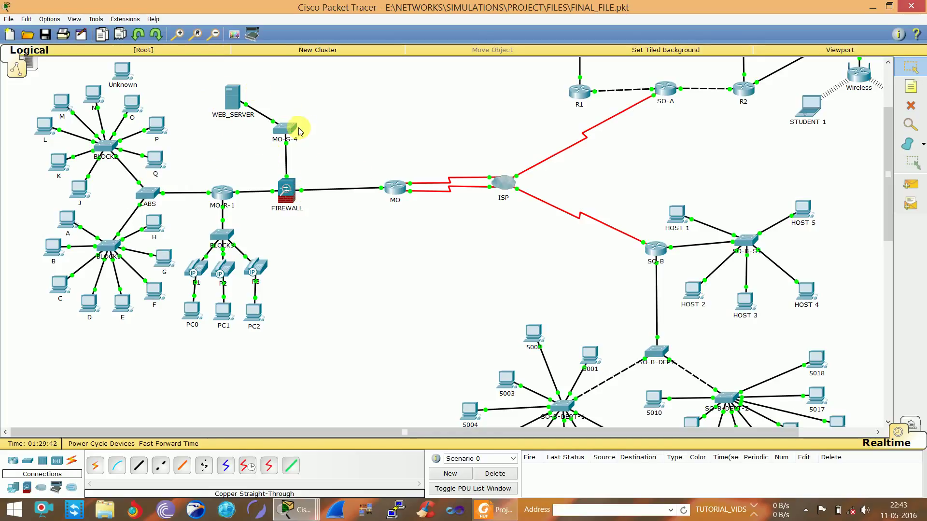
pyautogui.moveTo(200, 85); pyautogui.dragTo(324, 150)
pyautogui.click(325, 150)
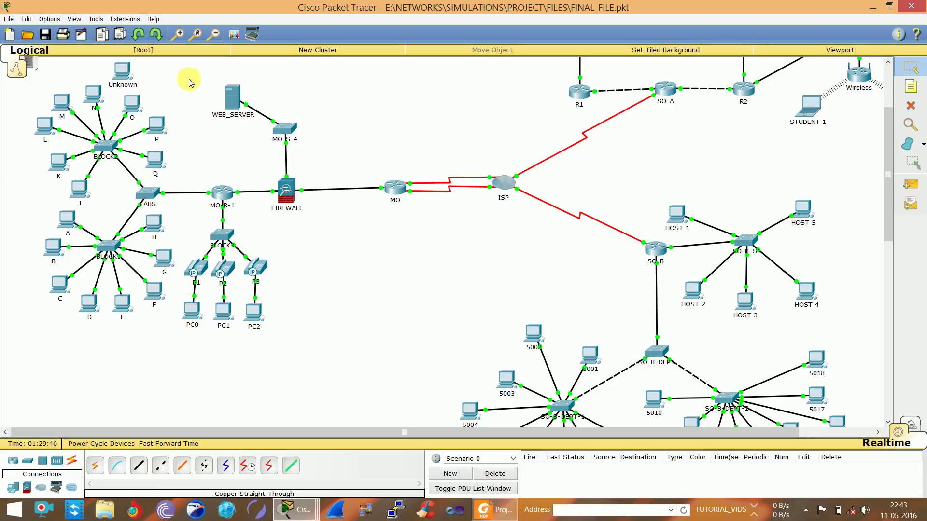
pyautogui.moveTo(190, 81); pyautogui.dragTo(377, 162)
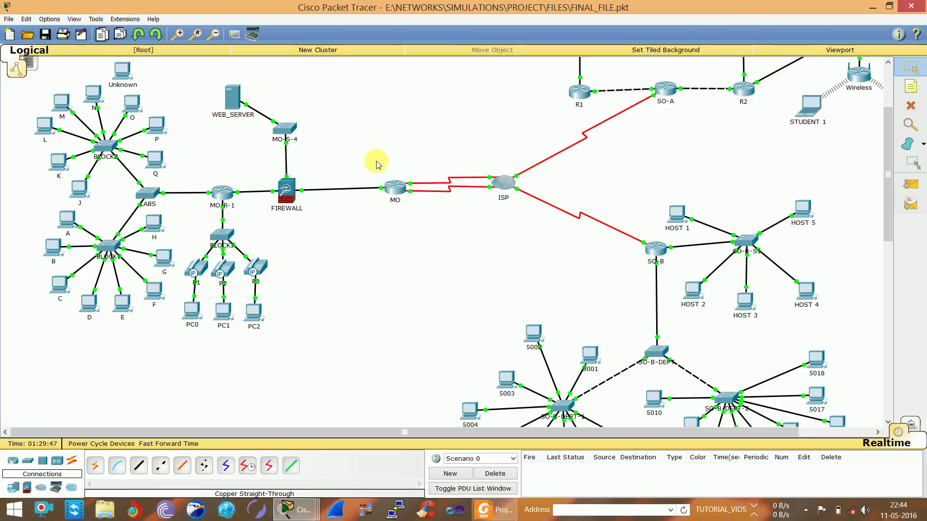
pyautogui.moveTo(192, 88); pyautogui.dragTo(367, 145)
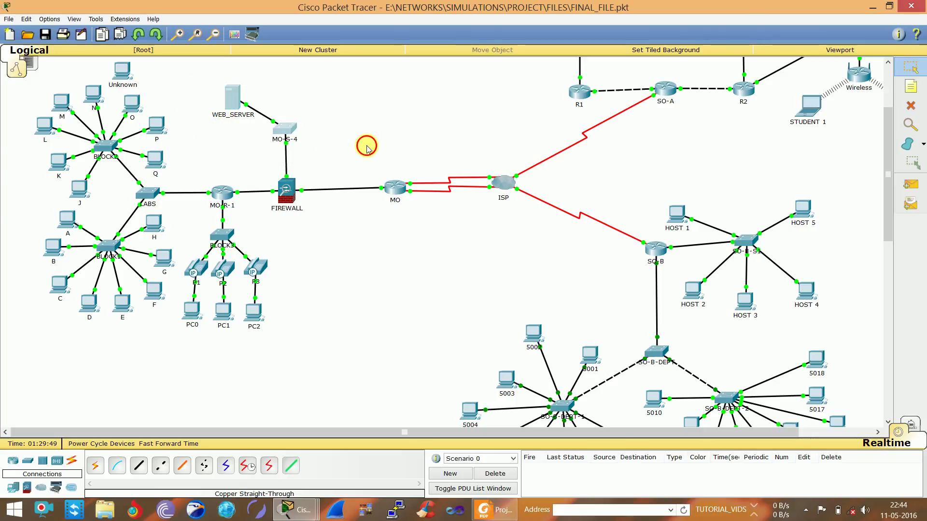
pyautogui.click(367, 145)
pyautogui.moveTo(196, 82); pyautogui.dragTo(359, 134)
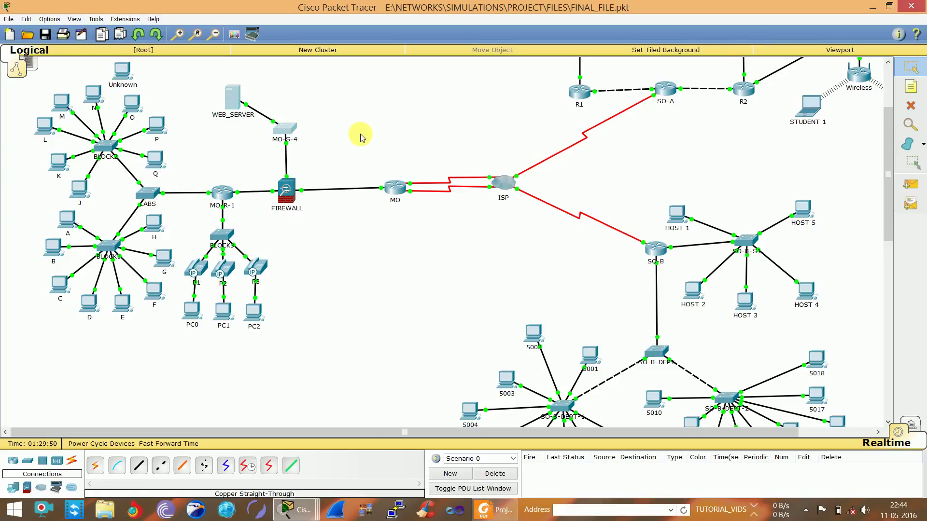
pyautogui.click(360, 134)
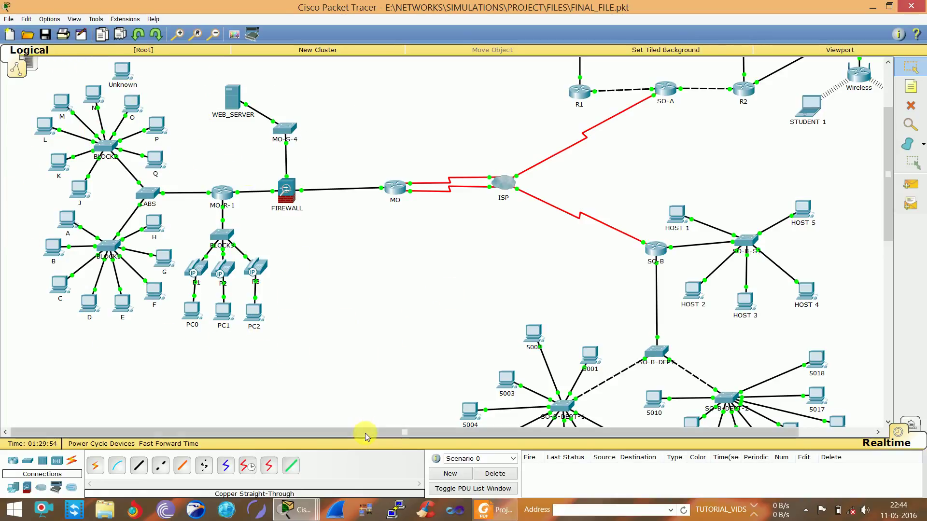
pyautogui.moveTo(363, 430); pyautogui.dragTo(440, 431)
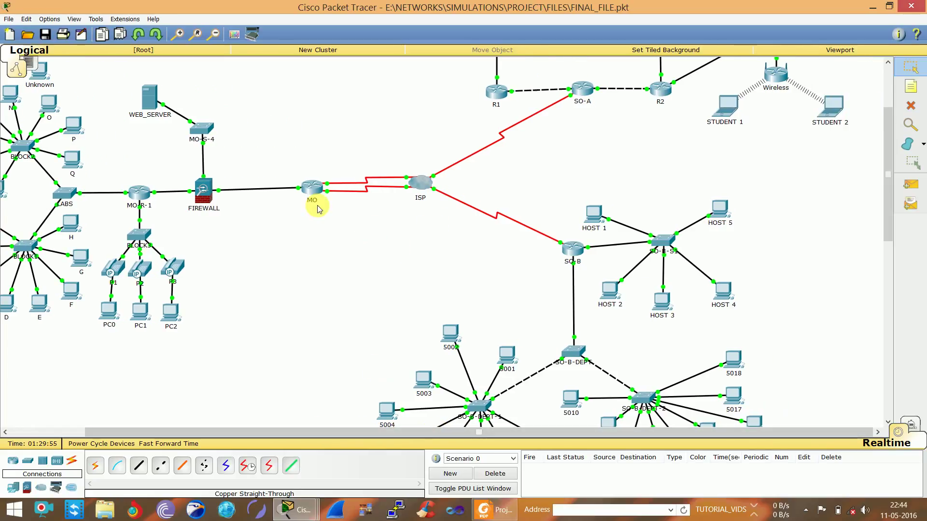
pyautogui.moveTo(270, 135); pyautogui.dragTo(496, 239)
pyautogui.click(355, 280)
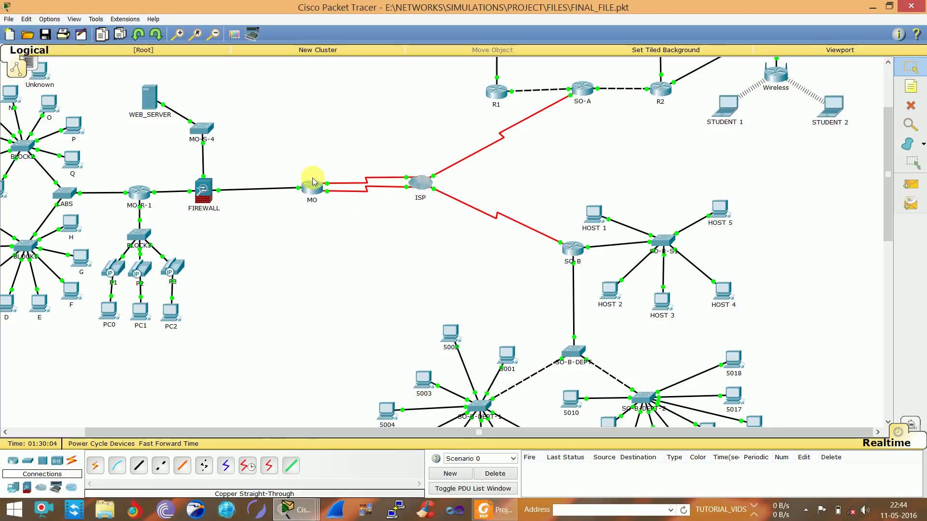
pyautogui.scroll(1, 890, 226)
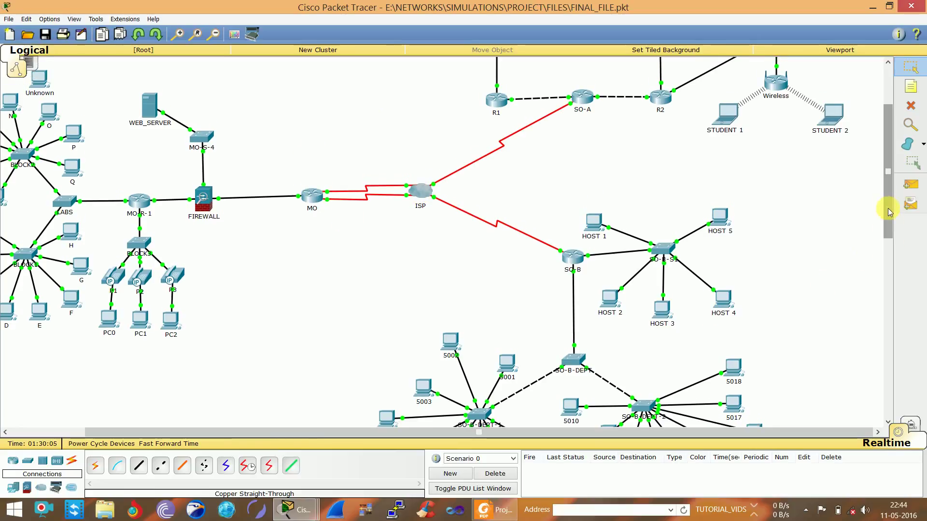
pyautogui.moveTo(886, 203); pyautogui.dragTo(885, 132)
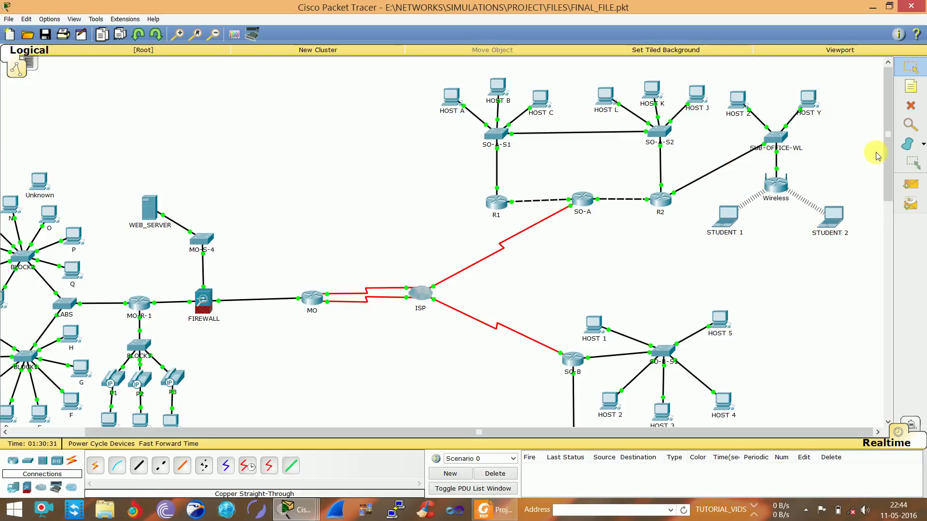
pyautogui.click(893, 167)
pyautogui.moveTo(893, 167); pyautogui.dragTo(893, 242)
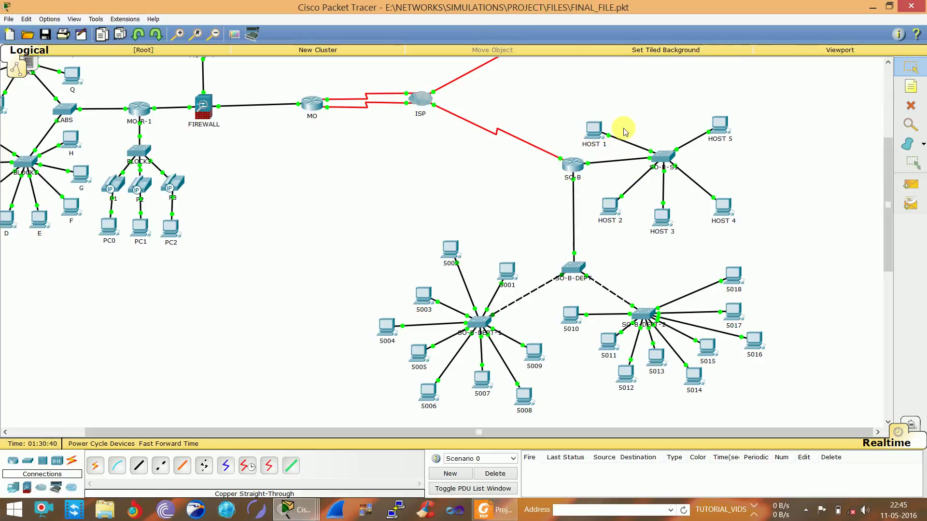
pyautogui.moveTo(579, 117); pyautogui.dragTo(765, 222)
pyautogui.click(765, 221)
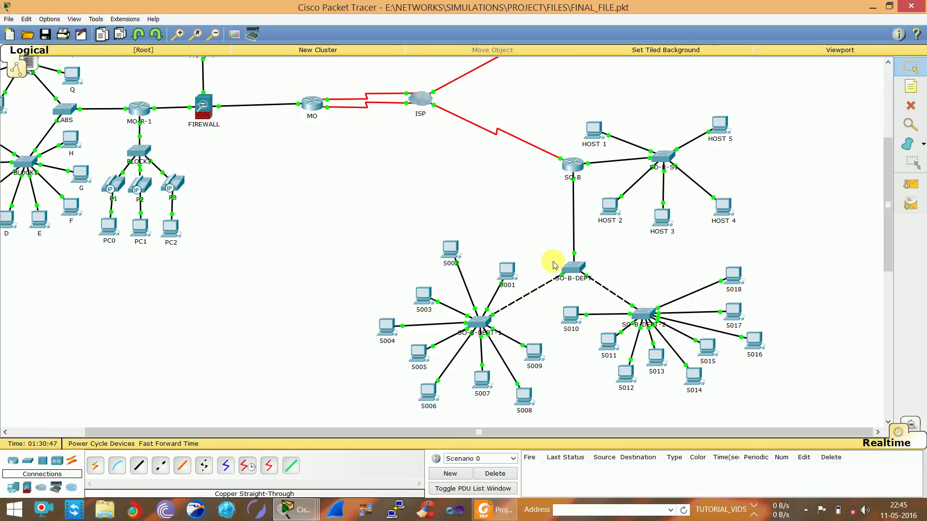
pyautogui.moveTo(553, 253); pyautogui.dragTo(597, 283)
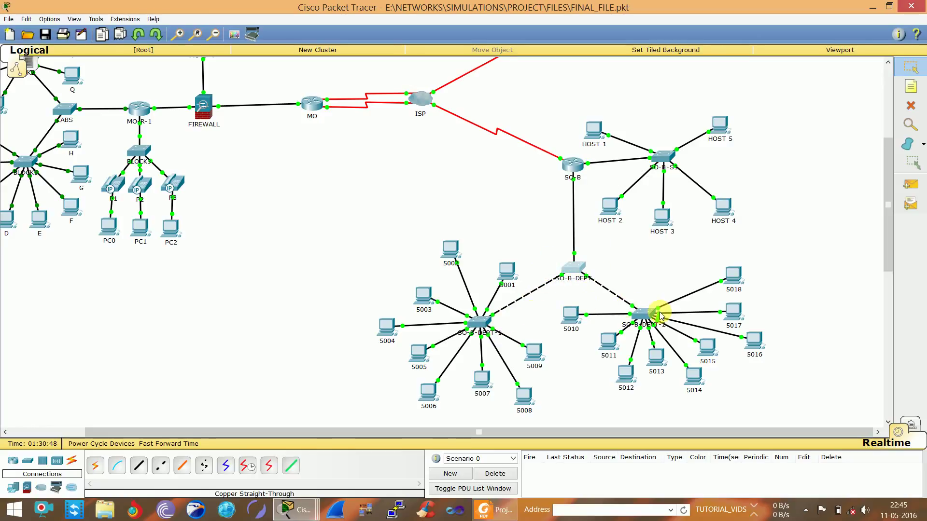
pyautogui.click(521, 214)
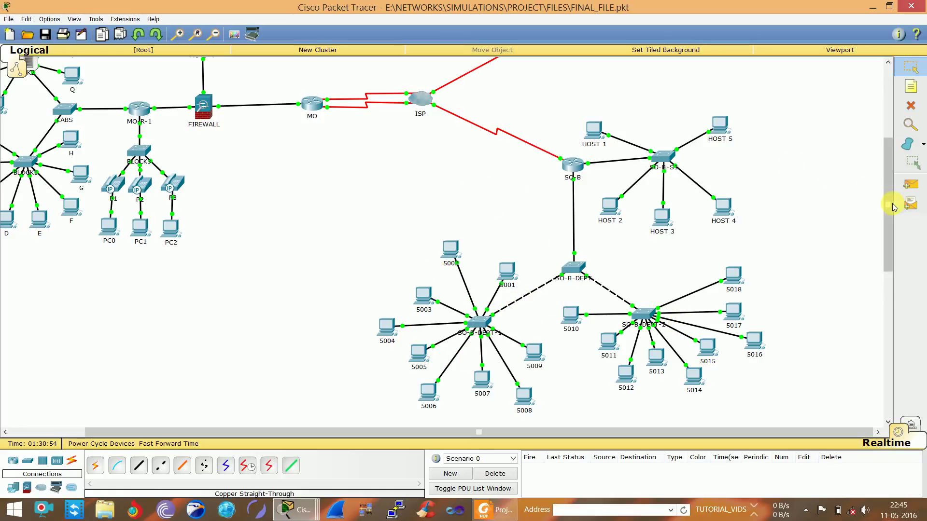
pyautogui.moveTo(890, 217); pyautogui.dragTo(884, 186)
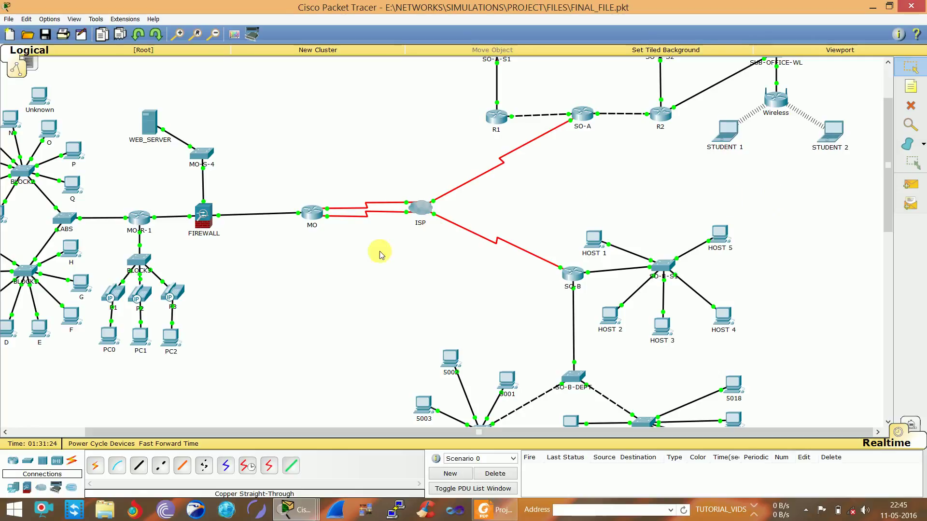
pyautogui.click(365, 277)
pyautogui.moveTo(280, 136); pyautogui.dragTo(466, 299)
pyautogui.click(300, 315)
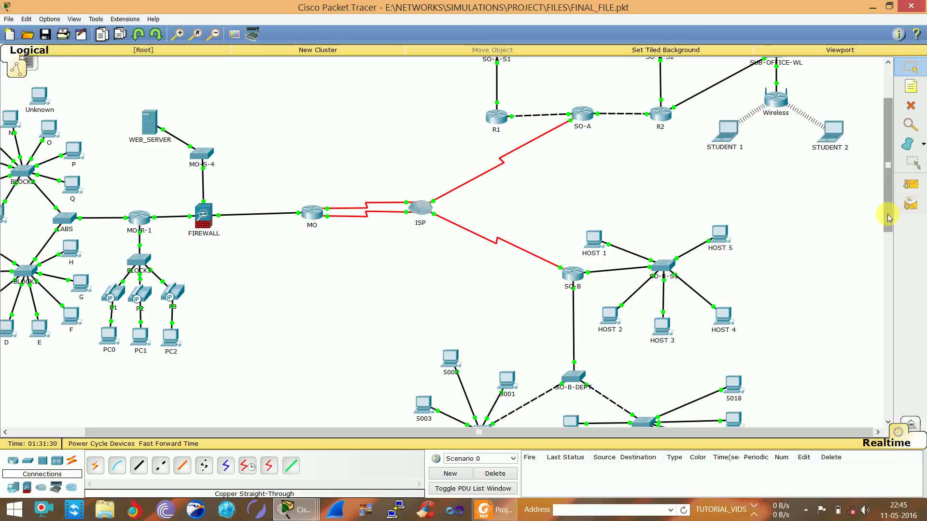
pyautogui.moveTo(886, 207); pyautogui.dragTo(886, 140)
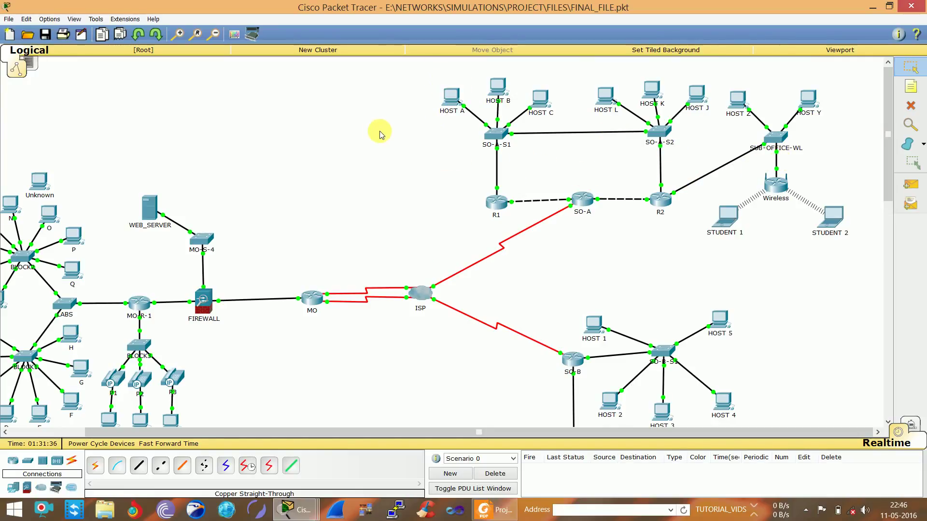
pyautogui.moveTo(125, 193); pyautogui.dragTo(164, 222)
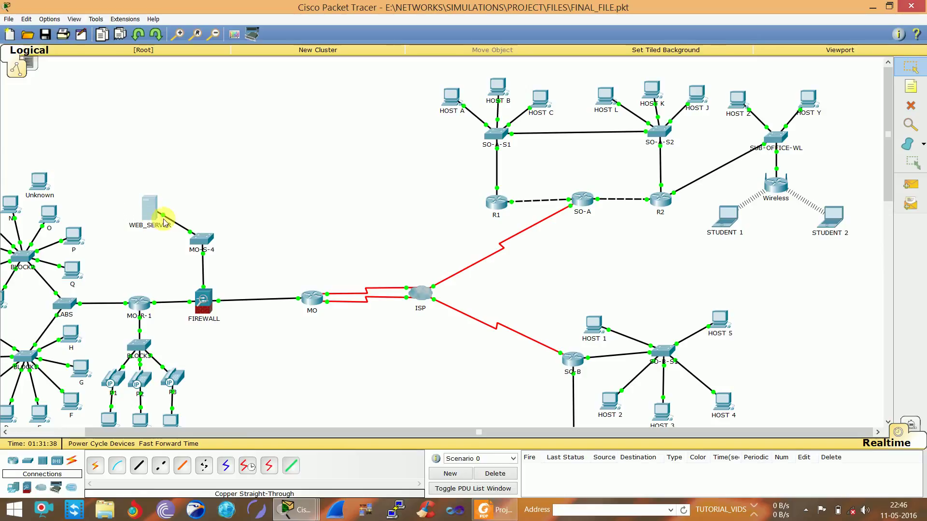
pyautogui.click(240, 190)
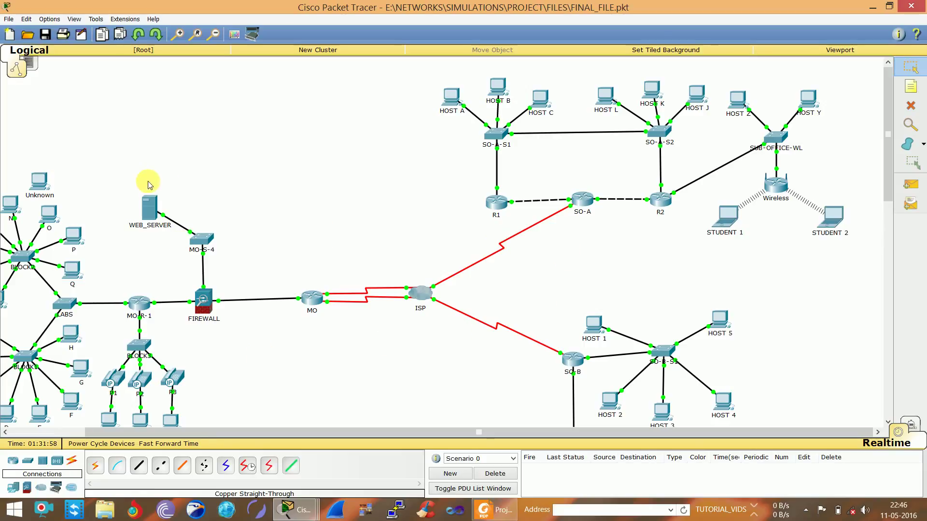
pyautogui.click(453, 96)
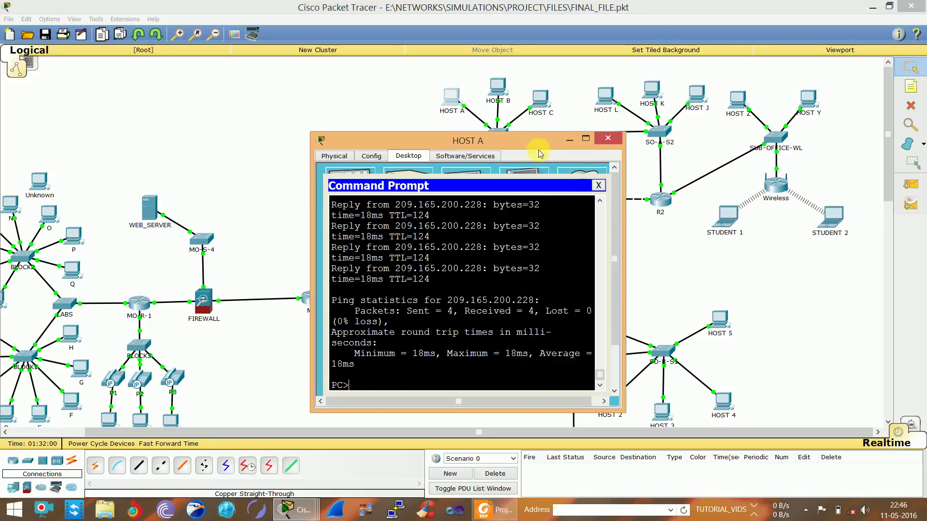
pyautogui.click(599, 185)
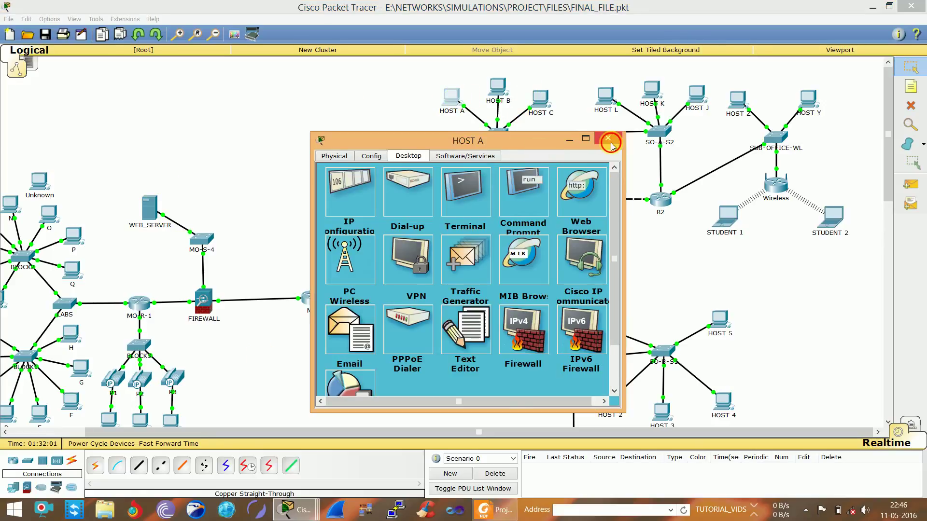
pyautogui.click(610, 142)
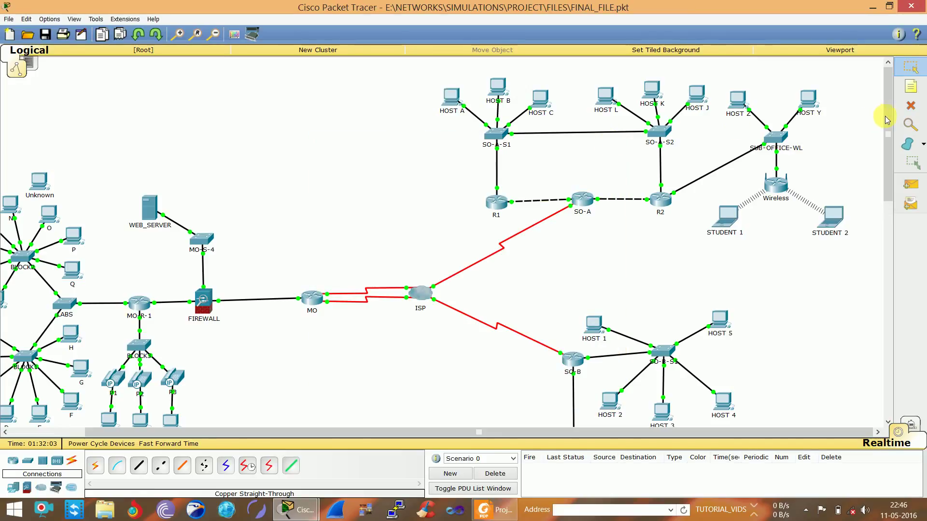
pyautogui.scroll(-1, 884, 116)
pyautogui.scroll(1, 883, 116)
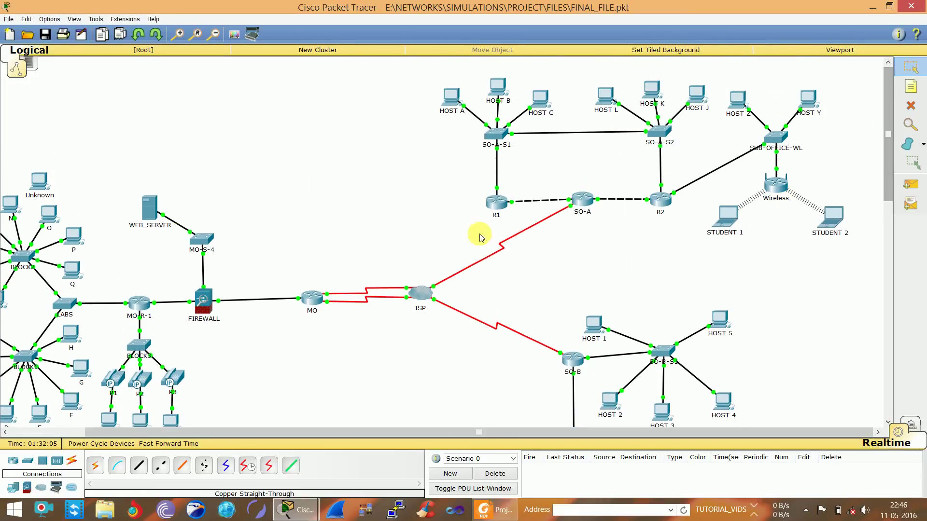
pyautogui.moveTo(387, 433); pyautogui.dragTo(311, 441)
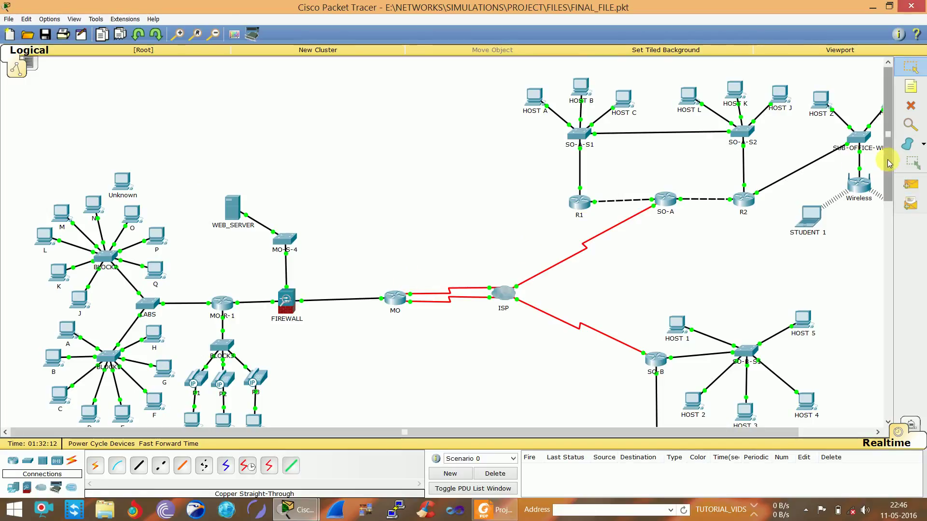
# Select the SO-A sub-office devices and pan to show all four sites linked
pyautogui.scroll(-5, 891, 188)
pyautogui.moveTo(891, 195); pyautogui.dragTo(888, 167)
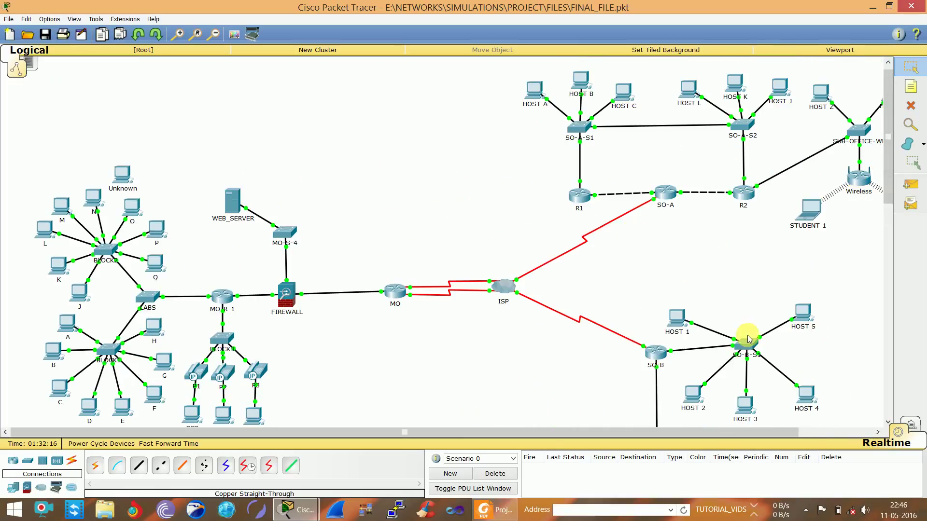
pyautogui.moveTo(499, 86); pyautogui.dragTo(907, 231)
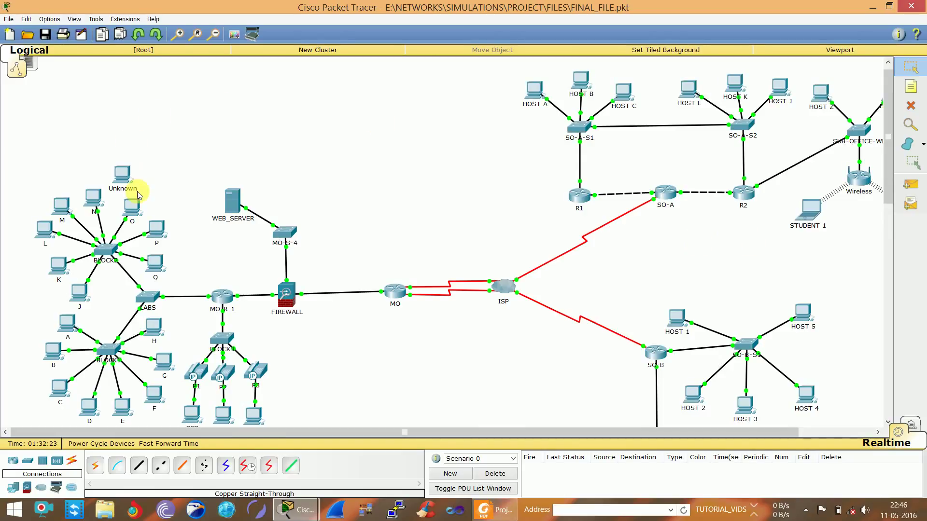
pyautogui.moveTo(138, 215)
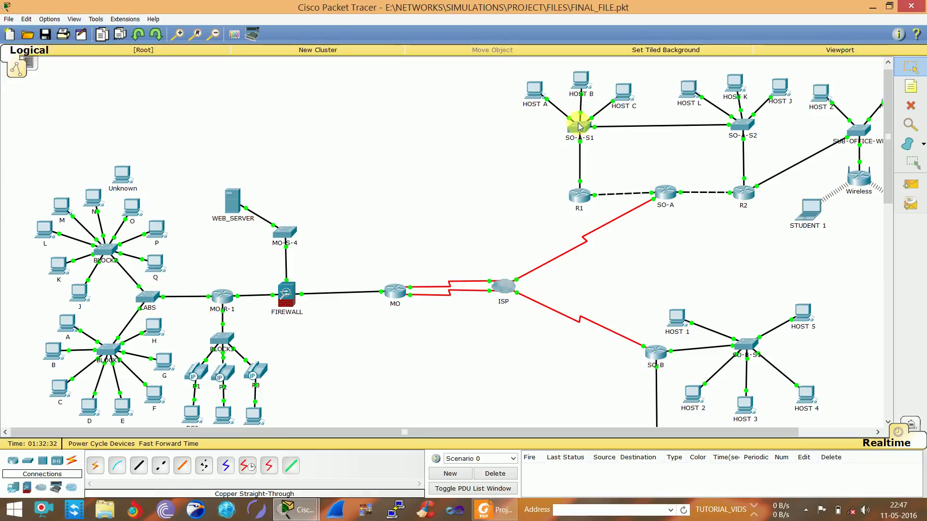
pyautogui.moveTo(533, 94)
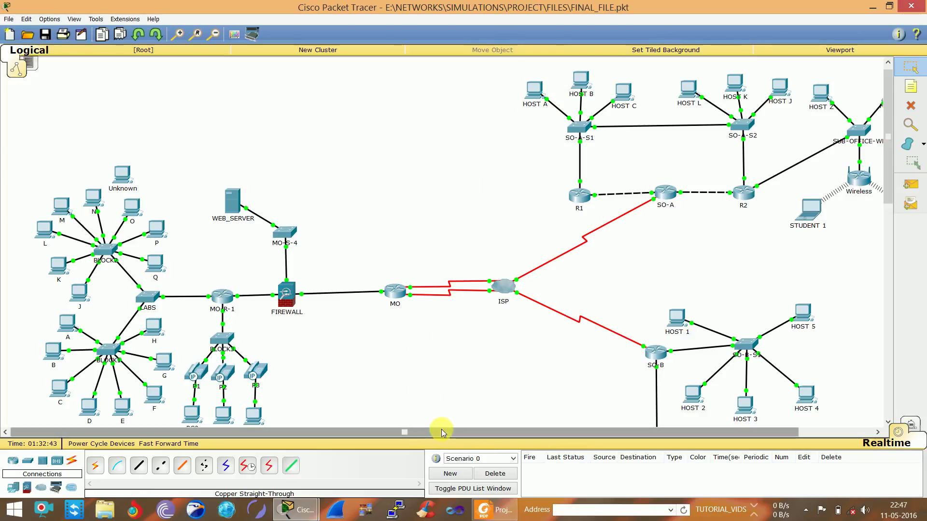
pyautogui.moveTo(443, 433)
pyautogui.mouseDown()
pyautogui.moveTo(561, 433)
pyautogui.moveTo(448, 440)
pyautogui.mouseUp()
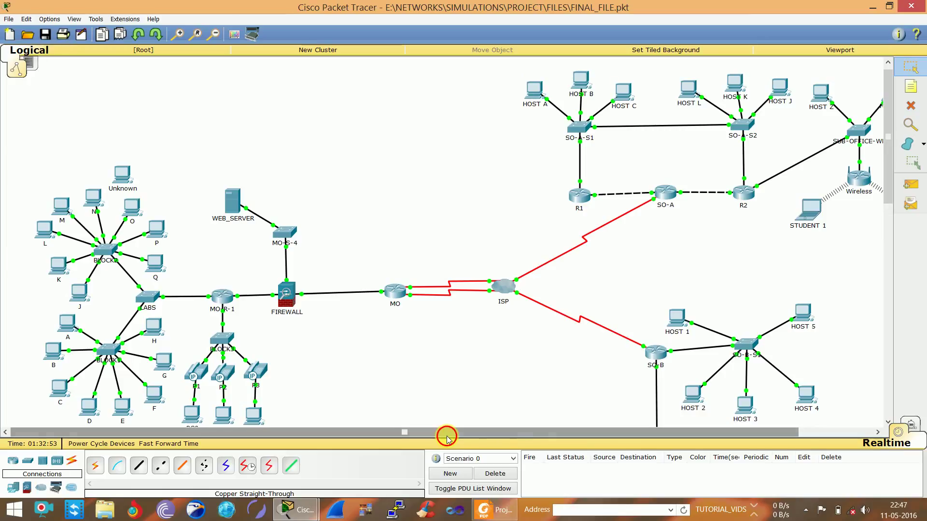
pyautogui.moveTo(448, 437); pyautogui.dragTo(543, 437)
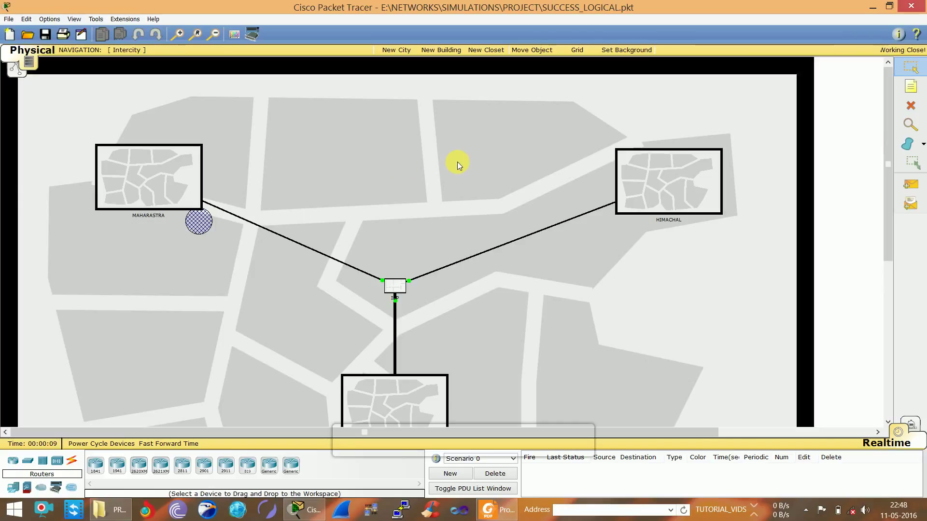
# Enter Tamilnadu, then the MAIN OFFICE floor plan, and open its Wiring Closet rack
pyautogui.moveTo(888, 198); pyautogui.dragTo(889, 214)
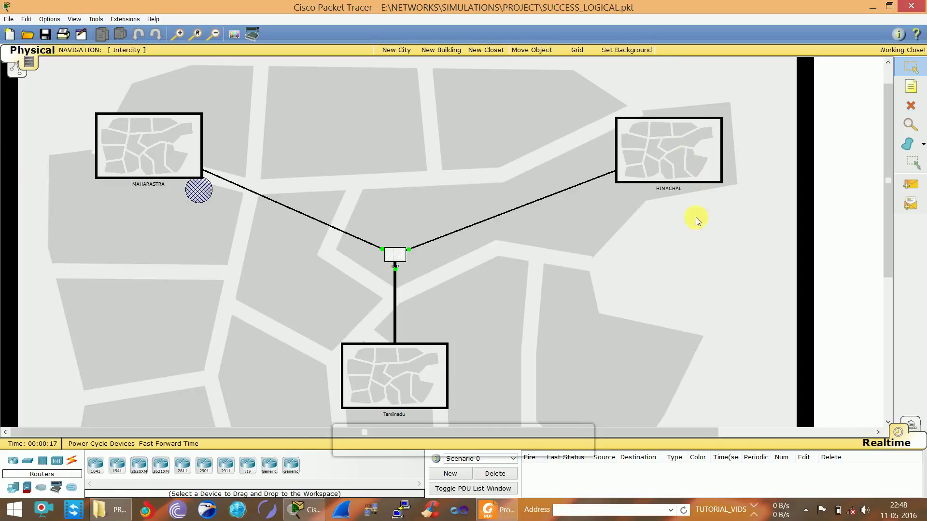
pyautogui.click(406, 401)
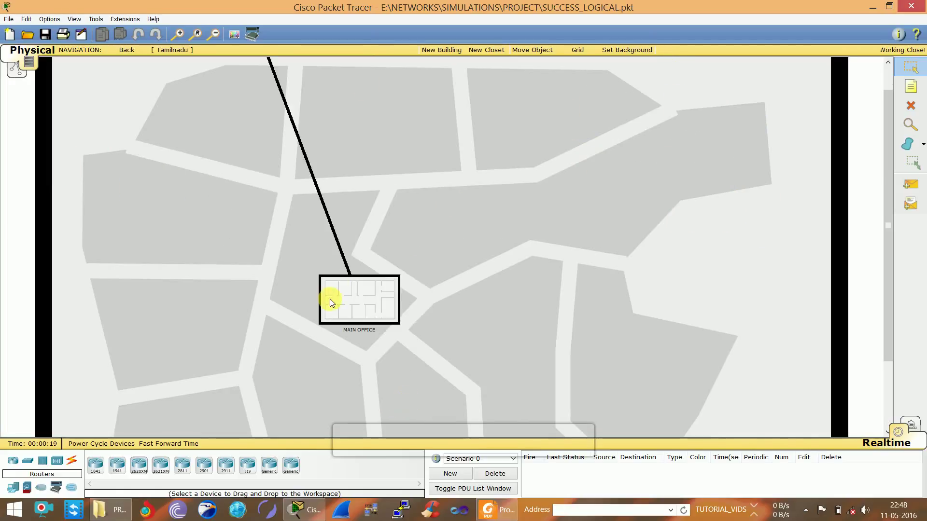
pyautogui.click(334, 317)
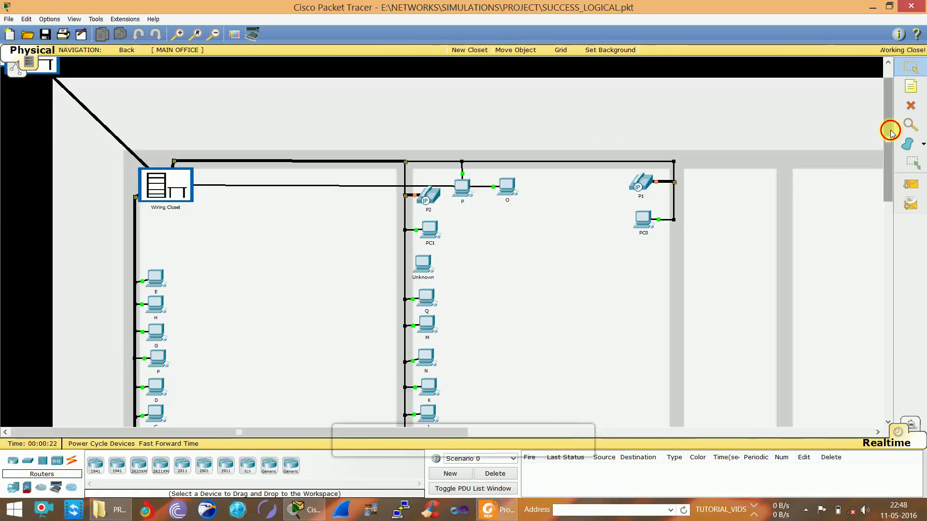
pyautogui.moveTo(890, 132)
pyautogui.mouseDown()
pyautogui.moveTo(888, 178)
pyautogui.moveTo(885, 149)
pyautogui.mouseUp()
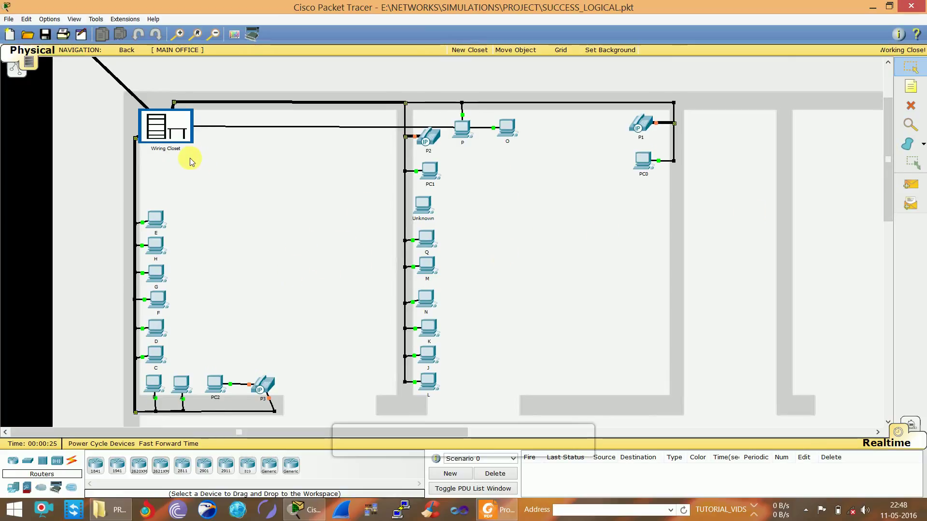
pyautogui.click(154, 146)
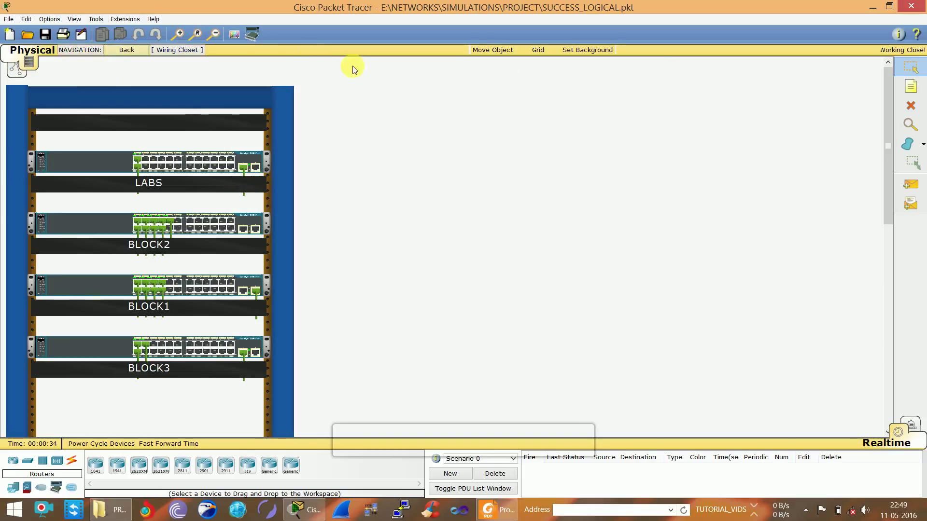
# Go back twice from the wiring closet rack to the Tamilnadu city map
pyautogui.click(125, 49)
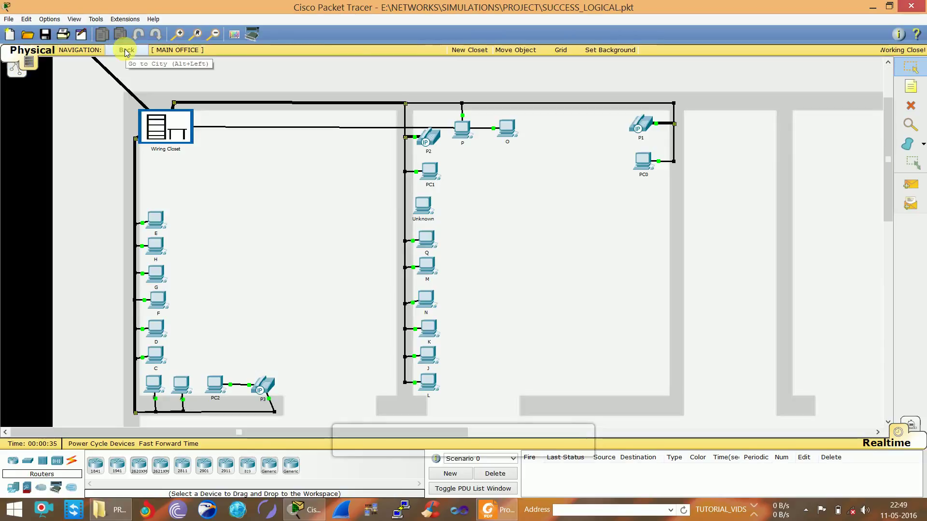
pyautogui.click(126, 51)
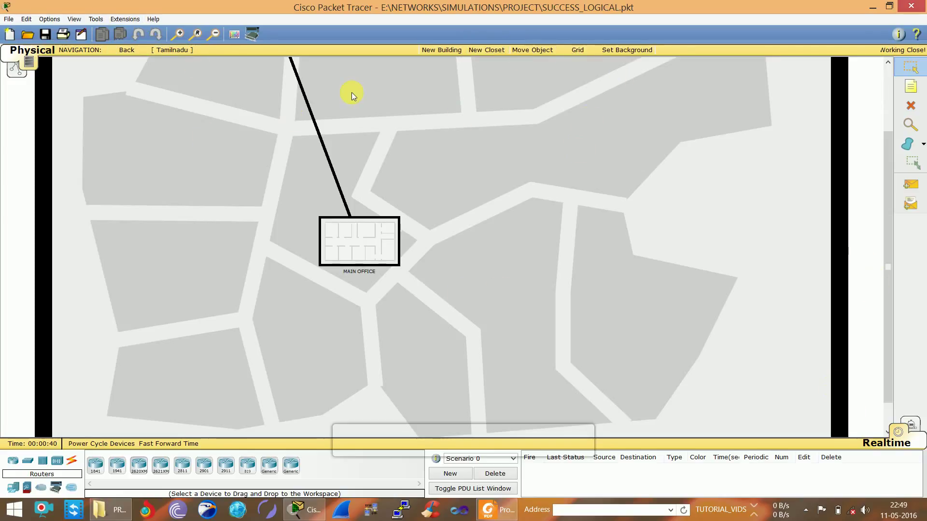
# Browse Tamilnadu and MAIN OFFICE in the Physical Locations tree, then enter the MAIN OFFICE building
pyautogui.click(74, 51)
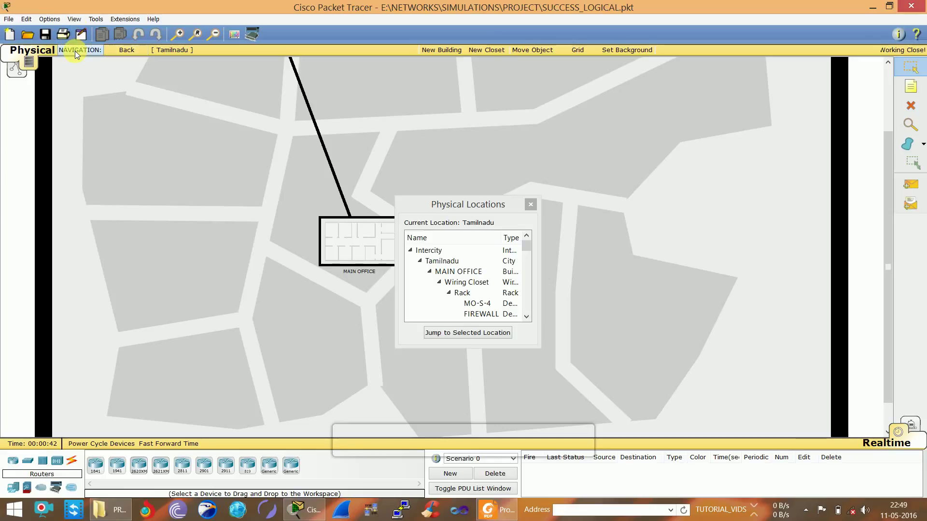
pyautogui.click(454, 260)
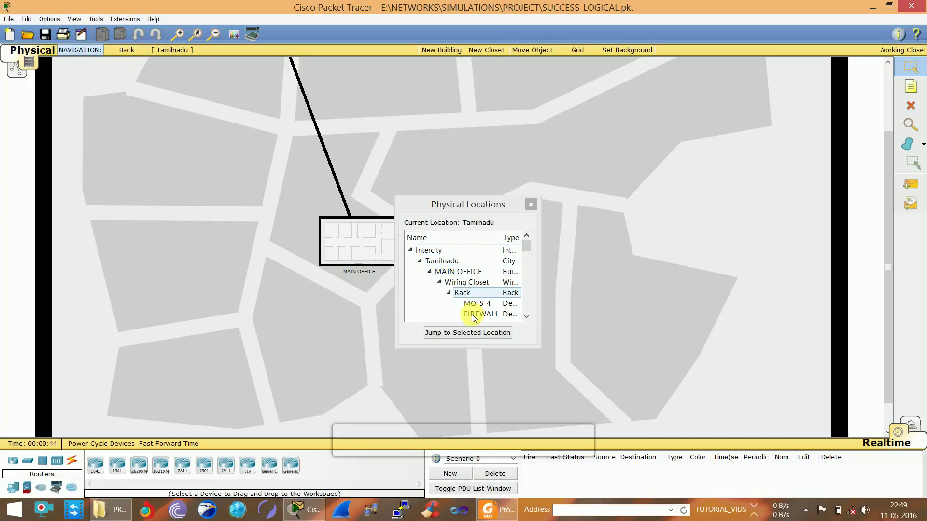
pyautogui.click(457, 271)
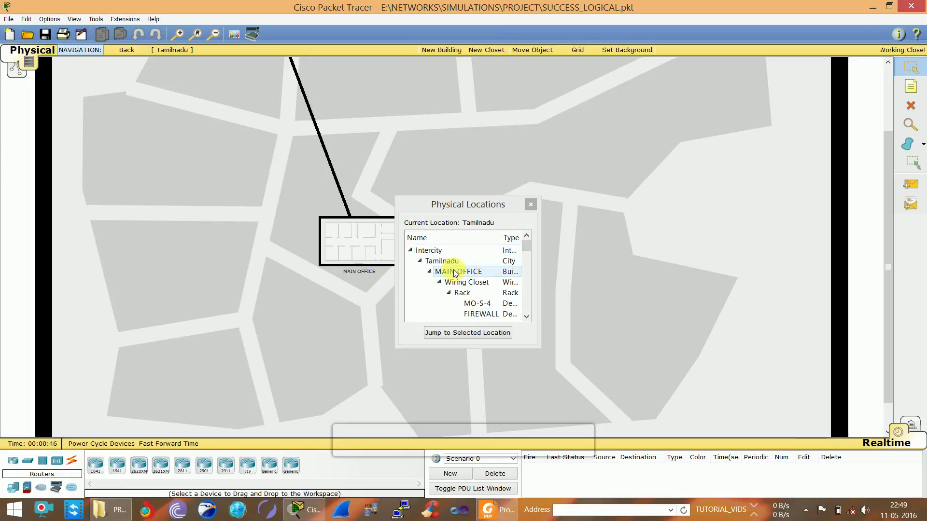
pyautogui.click(453, 261)
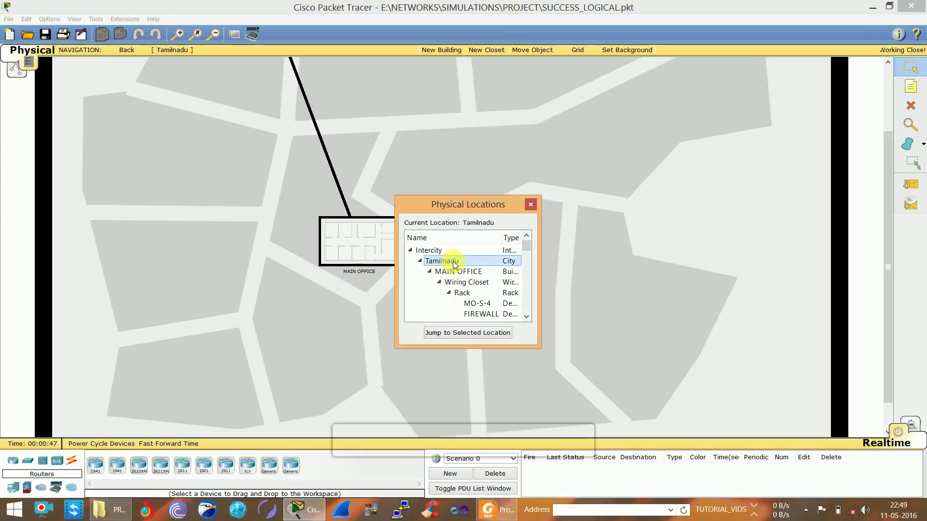
pyautogui.doubleClick(453, 261)
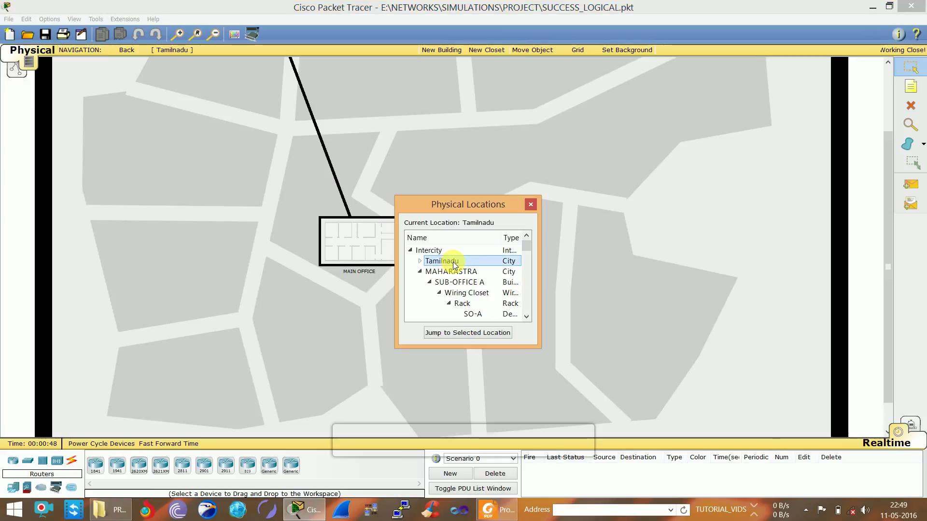
pyautogui.click(532, 205)
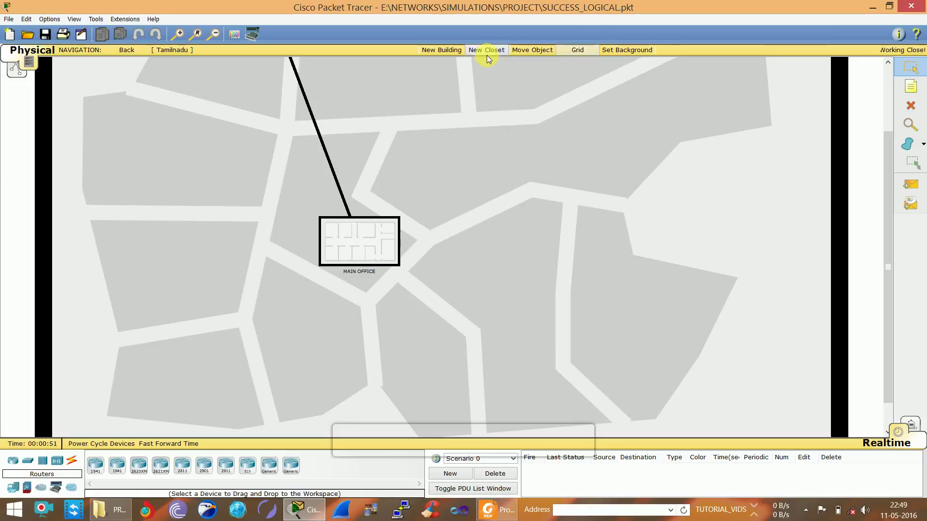
pyautogui.click(333, 260)
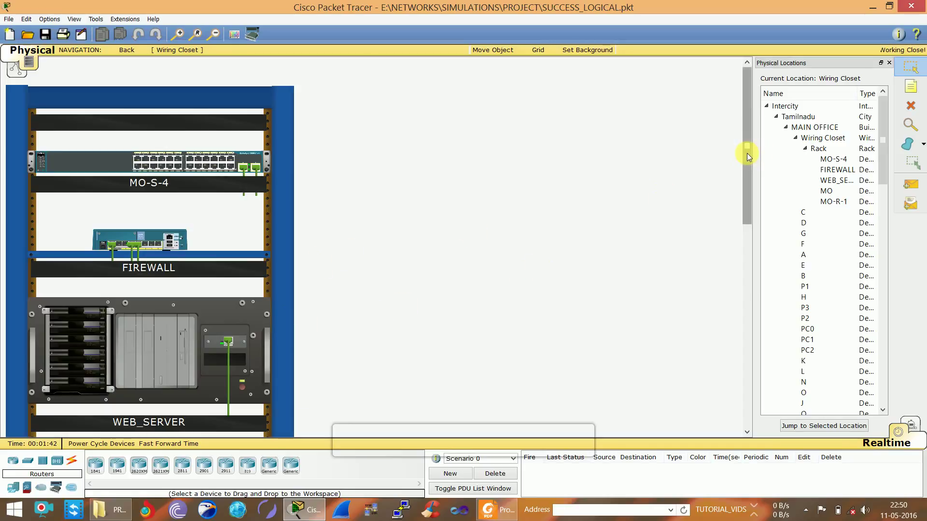
pyautogui.moveTo(747, 153); pyautogui.dragTo(749, 223)
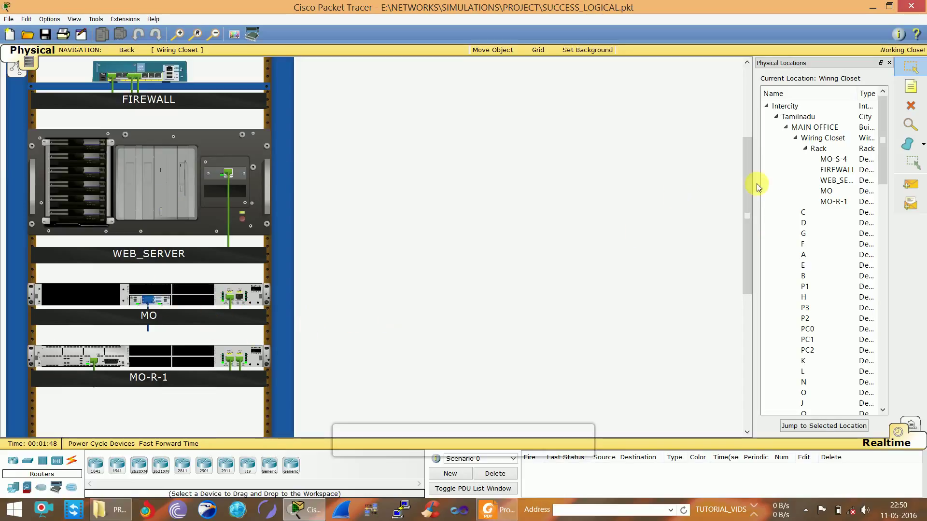
pyautogui.moveTo(748, 195); pyautogui.dragTo(746, 182)
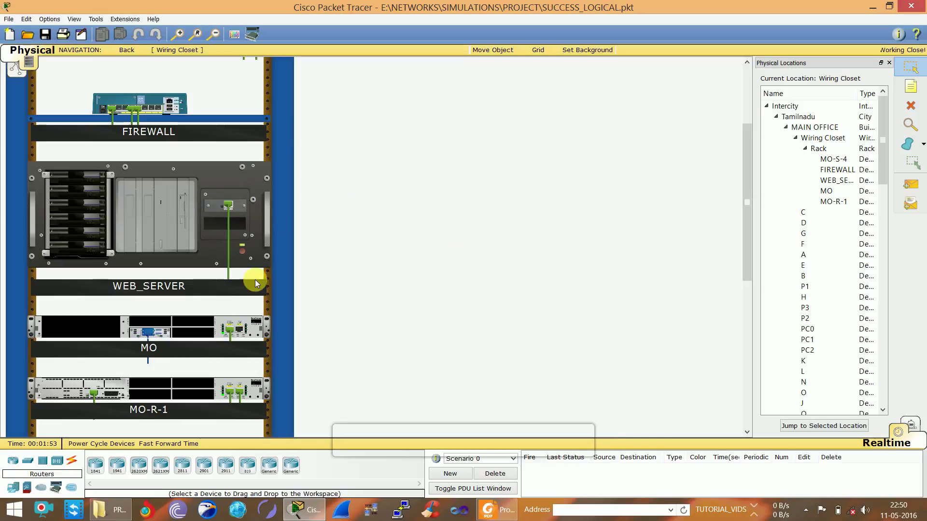
pyautogui.moveTo(749, 165); pyautogui.dragTo(741, 127)
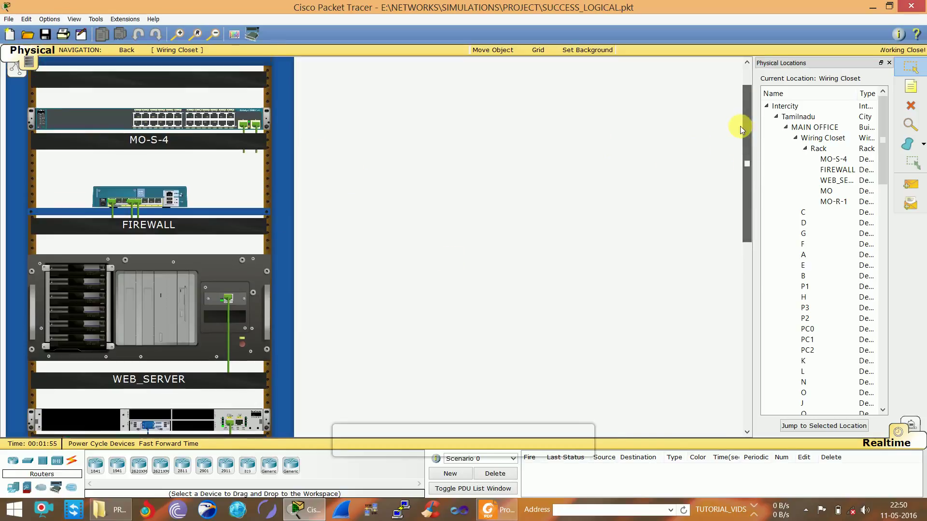
# Go back to the intercity map and enter SUB-OFFICE A in Maharastra
pyautogui.click(113, 51)
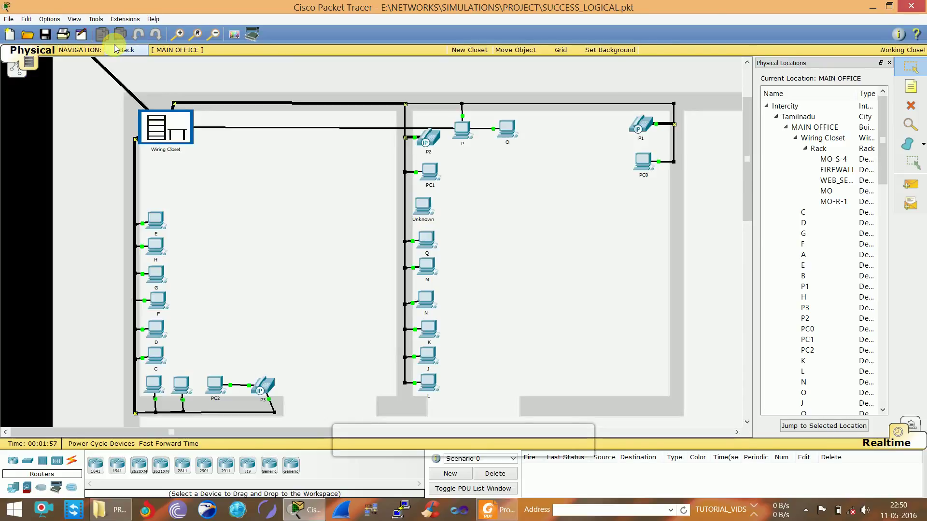
pyautogui.click(114, 49)
pyautogui.click(127, 51)
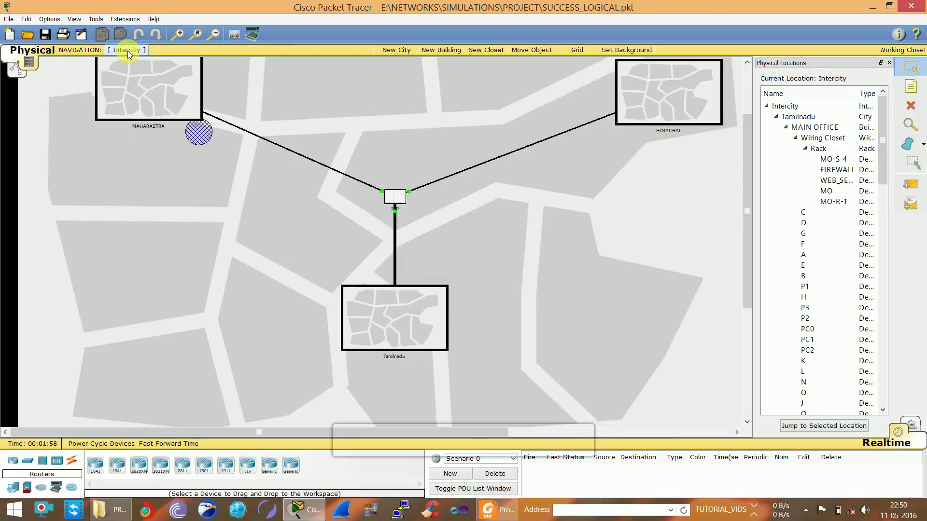
pyautogui.click(134, 112)
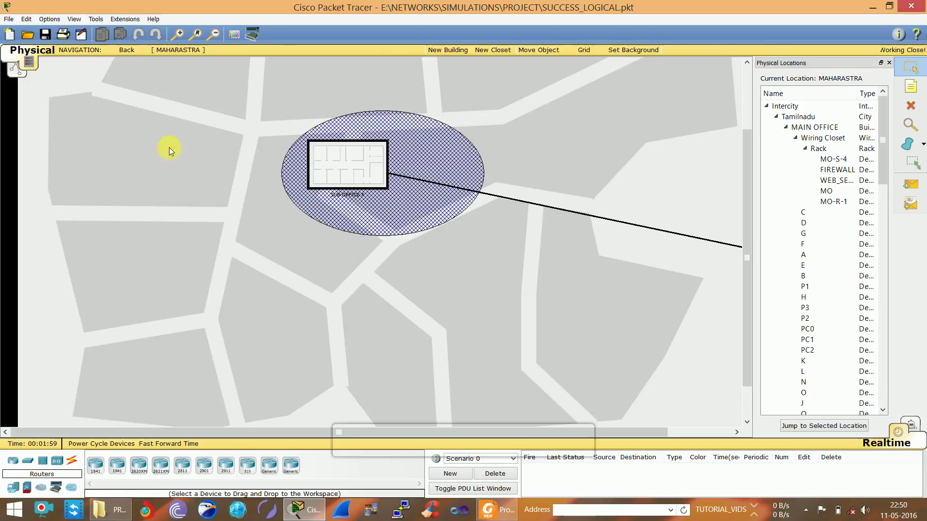
pyautogui.click(318, 184)
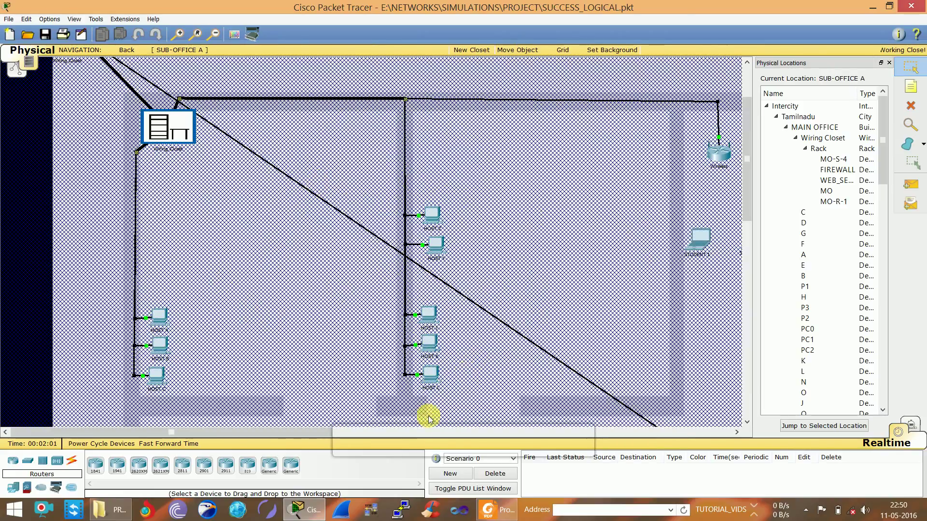
# Close the Physical Locations panel and return to the intercity map
pyautogui.click(737, 432)
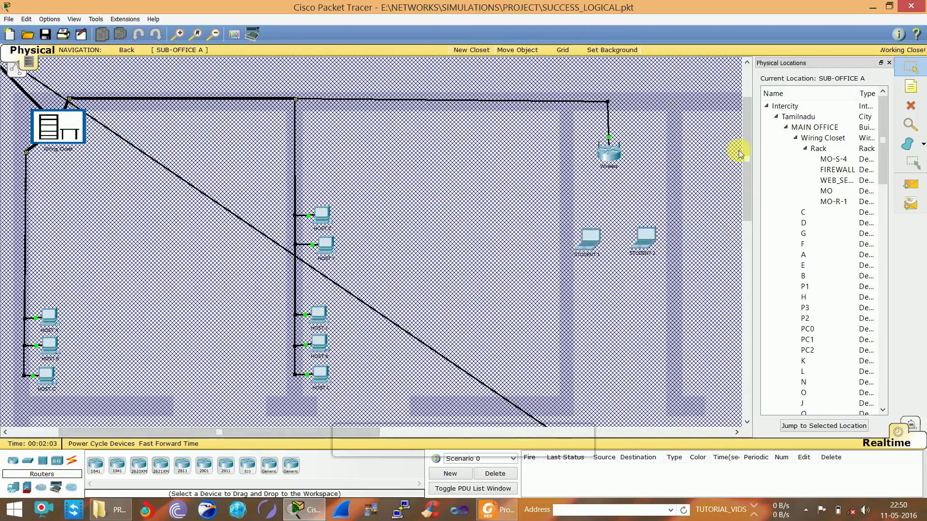
pyautogui.click(889, 62)
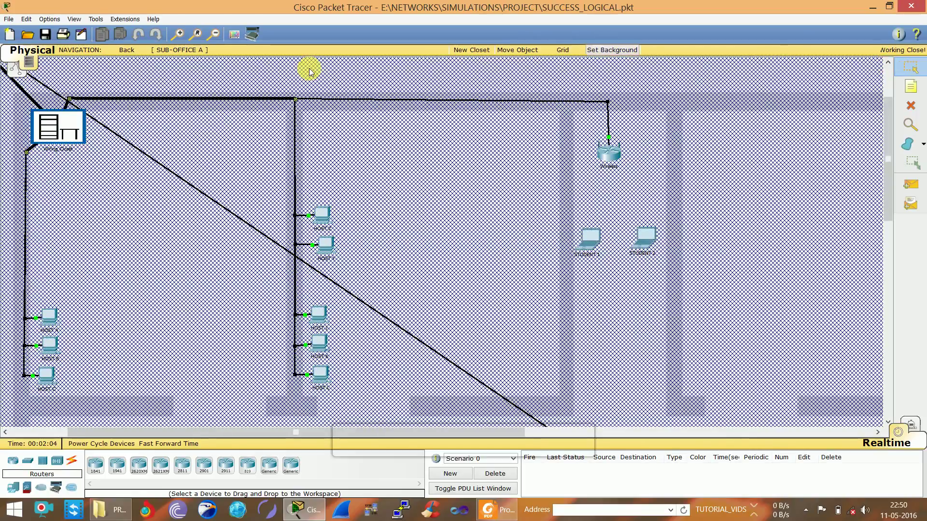
pyautogui.click(128, 50)
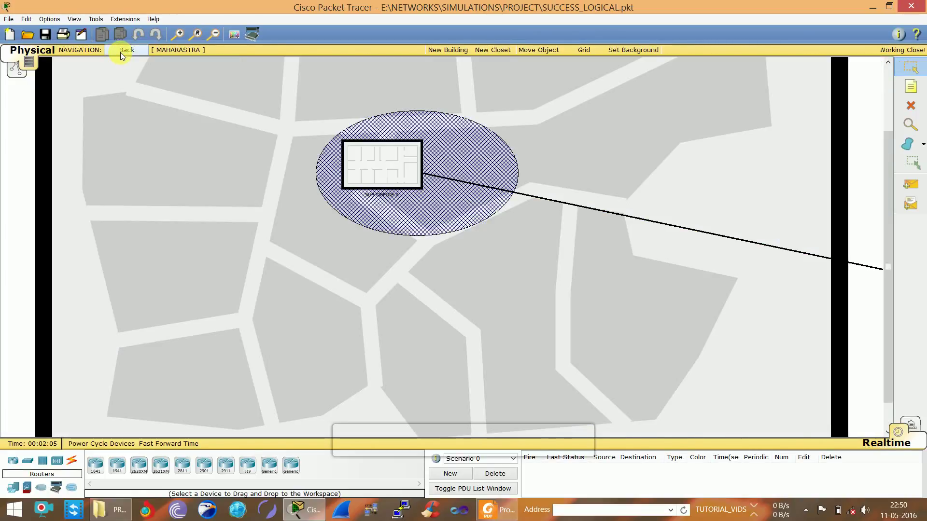
pyautogui.click(121, 52)
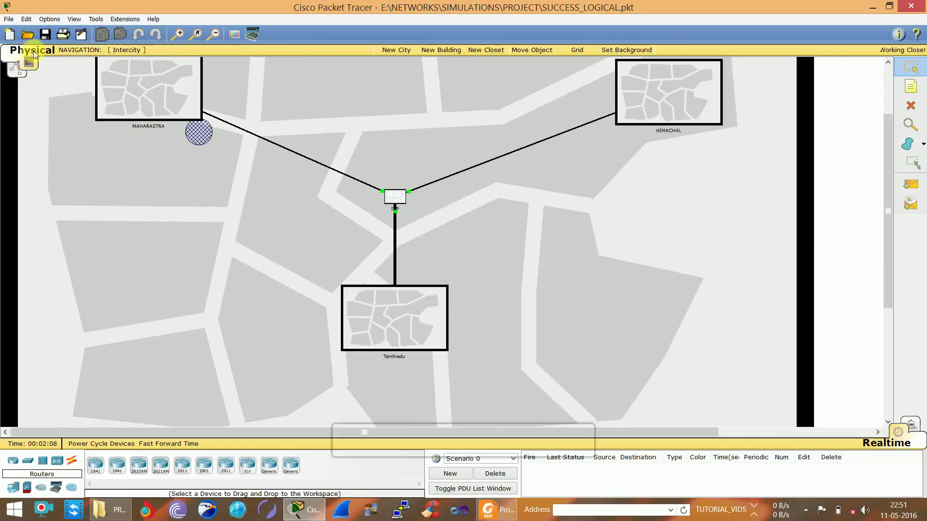
# Switch to the Logical workspace and scroll to review the main office, ISP, SO-A and SO-B
pyautogui.click(16, 68)
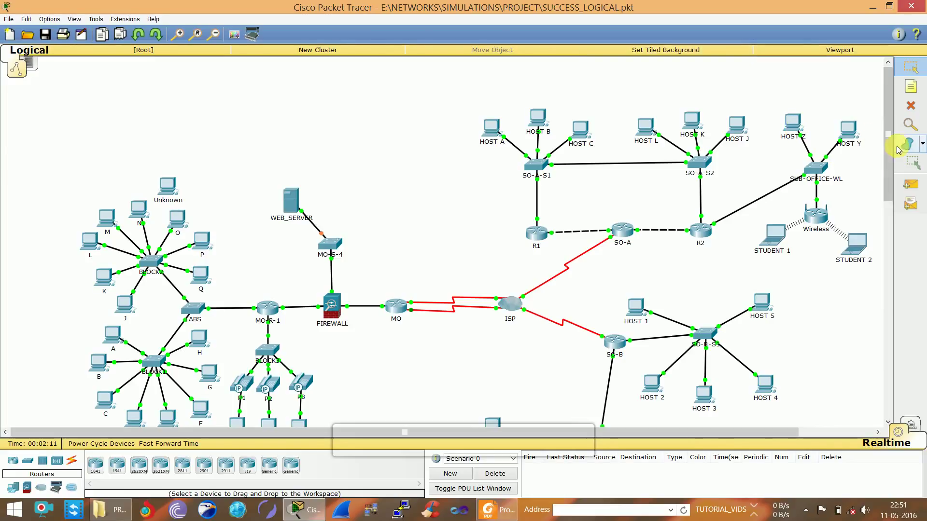
pyautogui.scroll(-1, 891, 154)
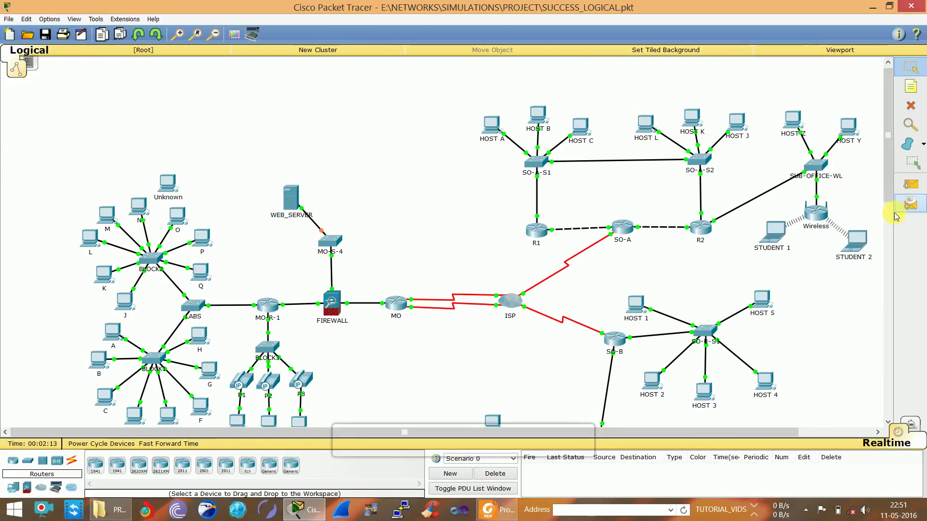
pyautogui.click(891, 182)
pyautogui.moveTo(891, 182); pyautogui.dragTo(885, 156)
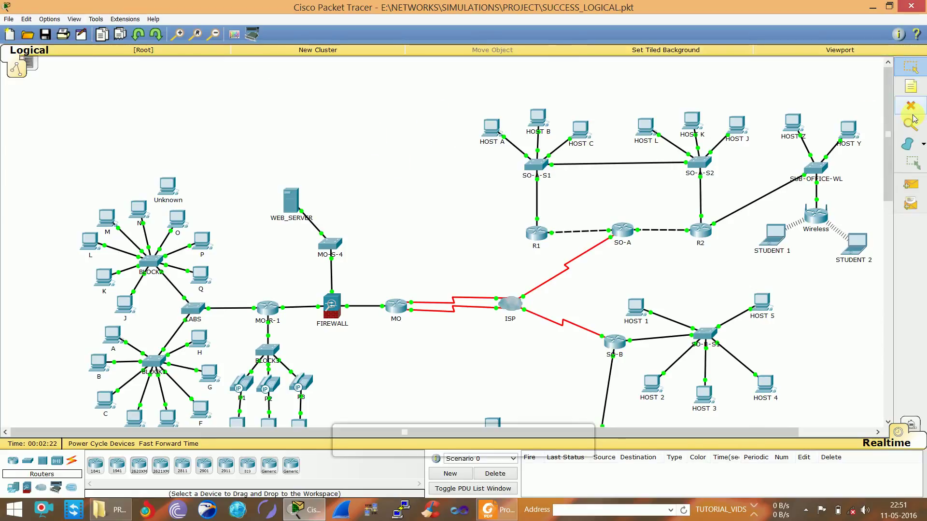
# Place a text note above WEB_SERVER containing the contact e-mail address
pyautogui.click(911, 87)
pyautogui.click(320, 94)
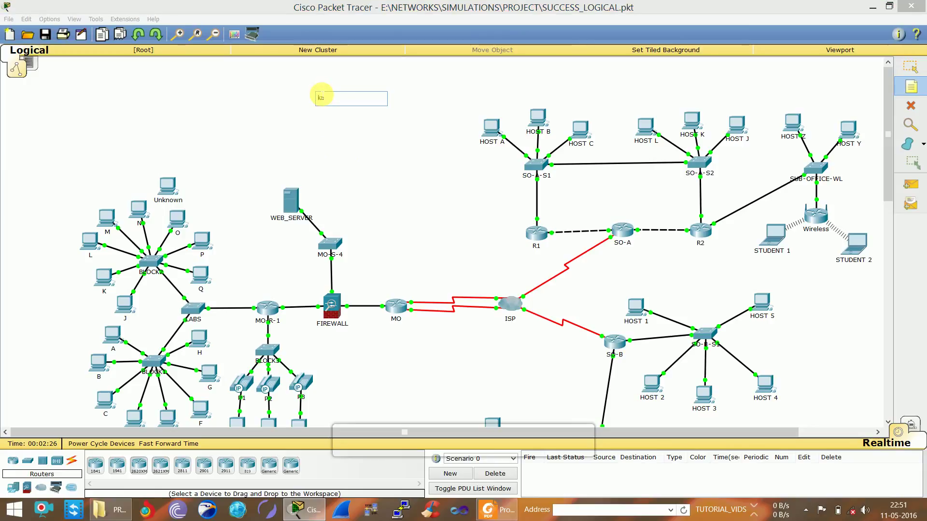
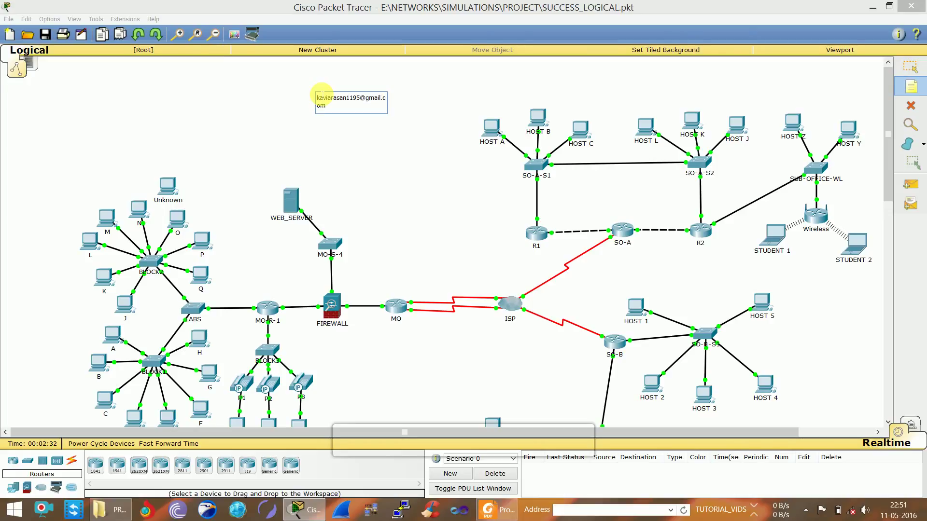
pyautogui.click(269, 106)
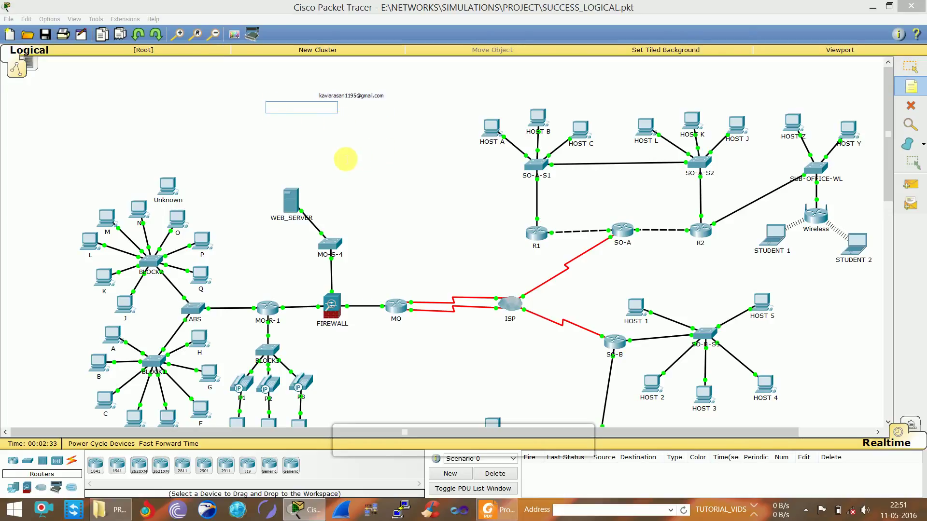